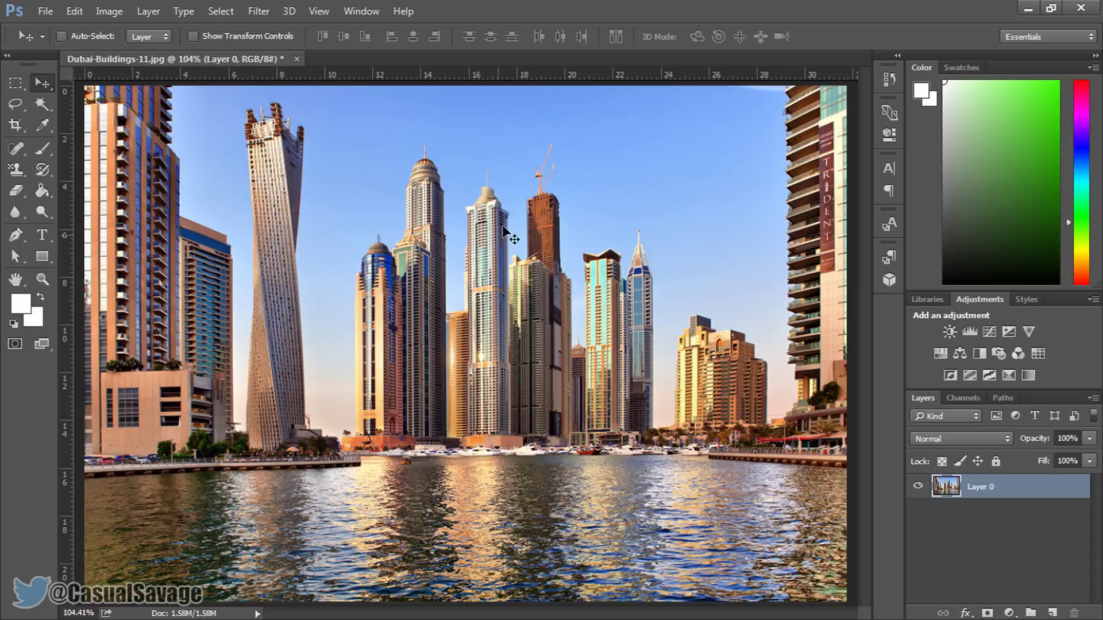
Step: Add the word DUBAI above the skyline in Geomancy Extra Bold, 177.73 pt, white
{"action": "left_click", "coordinate": [42, 235]}
{"action": "left_click_drag", "start_coordinate": [236, 175], "coordinate": [554, 282]}
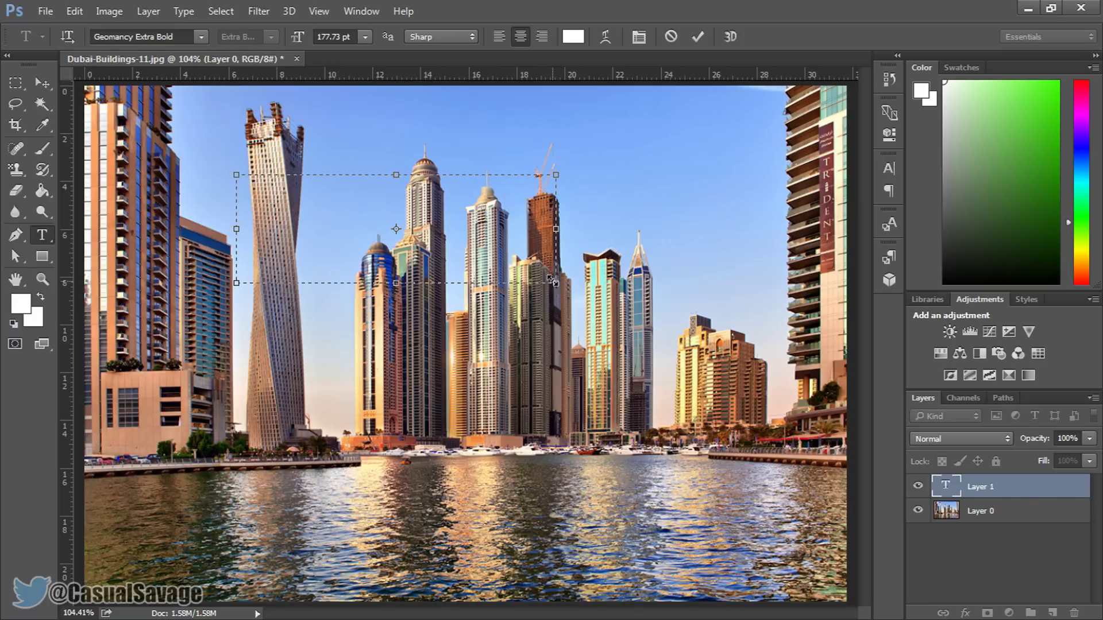
{"action": "type", "text": "DUB"}
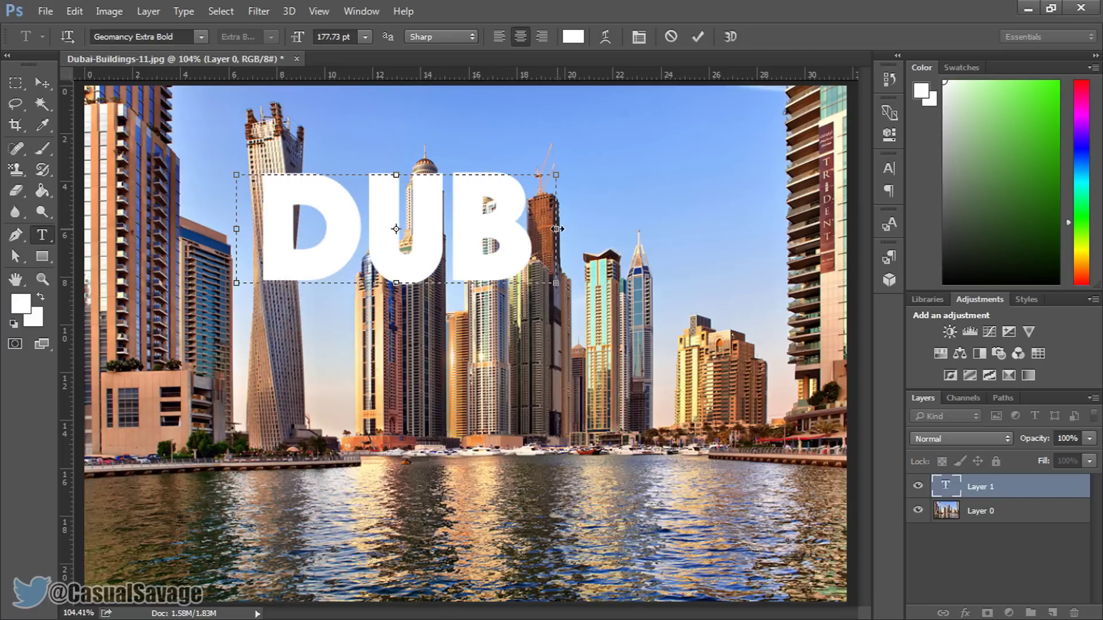
{"action": "left_click_drag", "start_coordinate": [556, 228], "coordinate": [723, 228]}
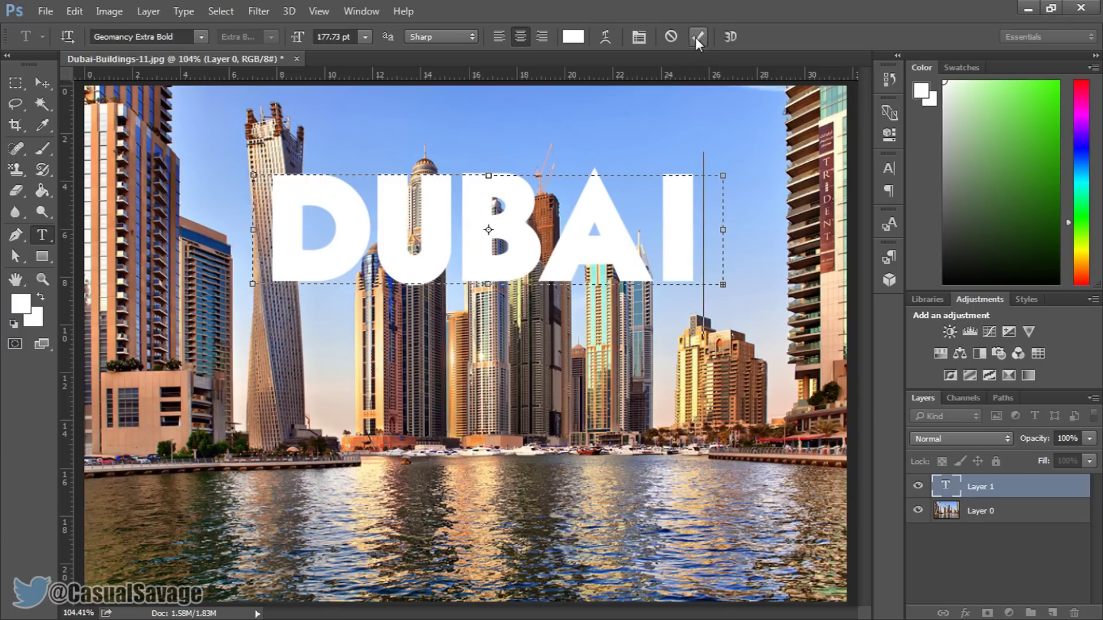
{"action": "left_click", "coordinate": [699, 37]}
Step: Move the DUBAI text up and to the left, then finalize the text layer
{"action": "key", "text": "v"}
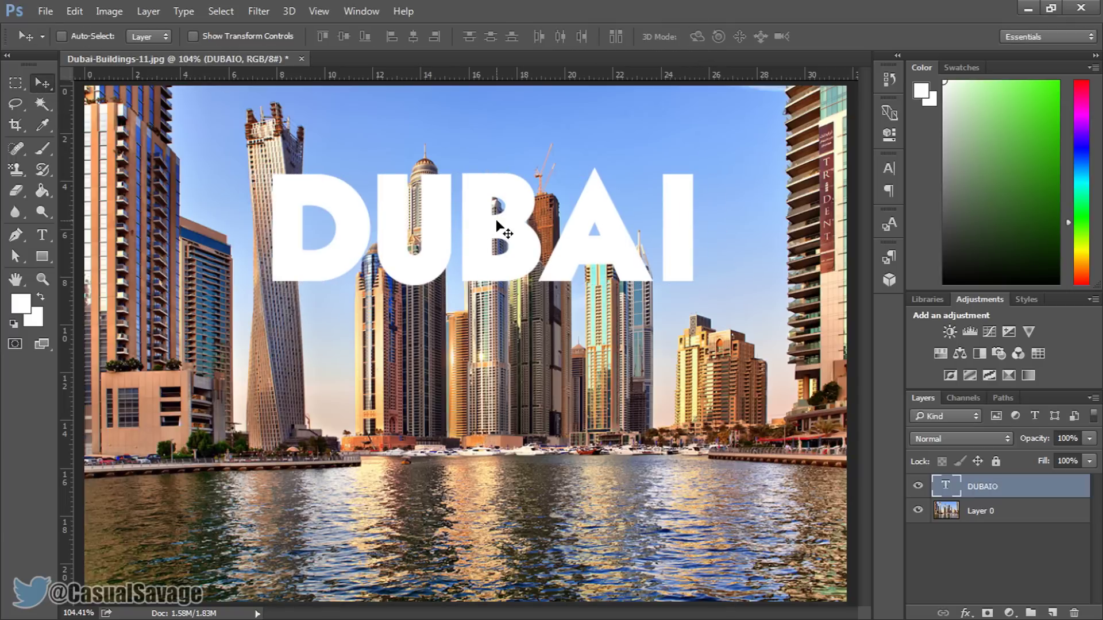
{"action": "left_click_drag", "start_coordinate": [496, 221], "coordinate": [442, 202]}
{"action": "double_click", "coordinate": [947, 486]}
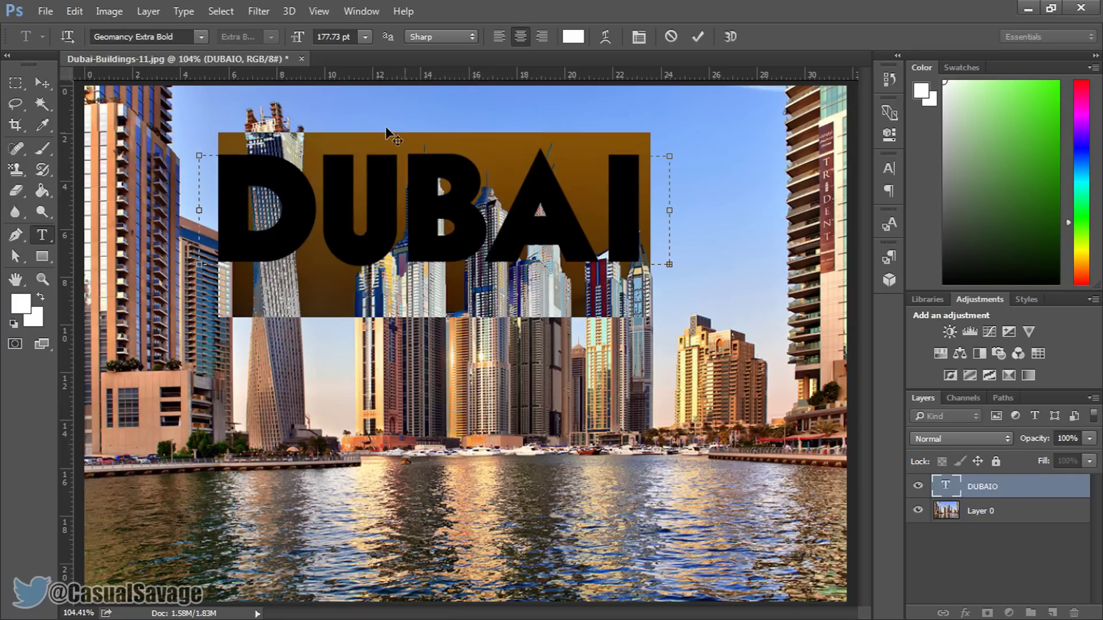
{"action": "key", "text": "ctrl+Return"}
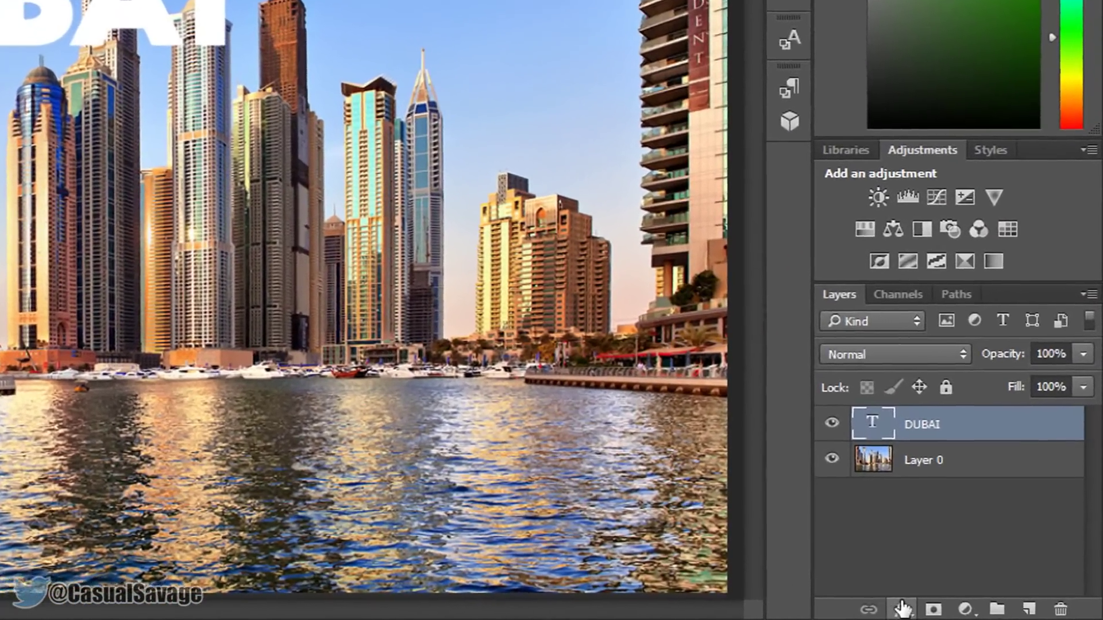
{"action": "left_click", "coordinate": [902, 608]}
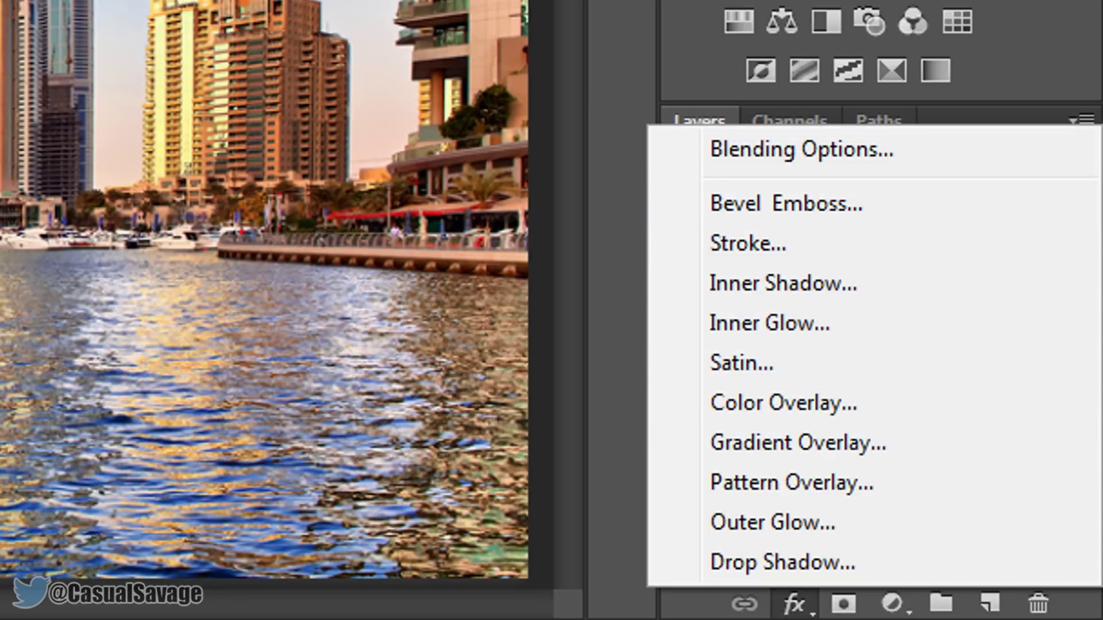
{"action": "key", "text": "Escape"}
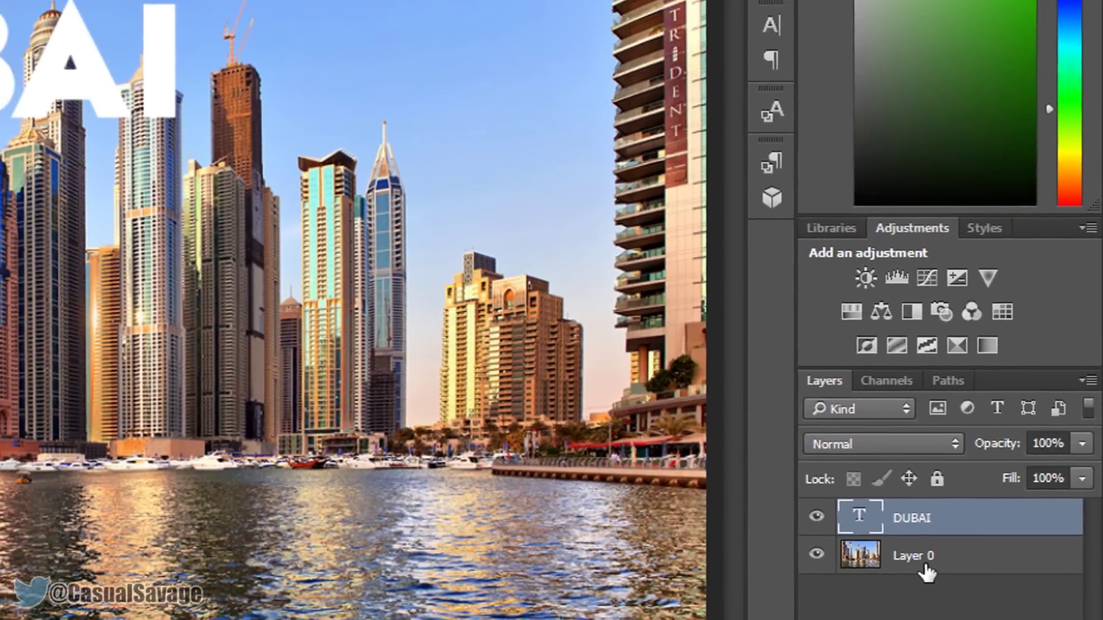
Step: Duplicate Layer 0 as Layer 0 copy and stack it above the DUBAI layer
{"action": "right_click", "coordinate": [926, 571]}
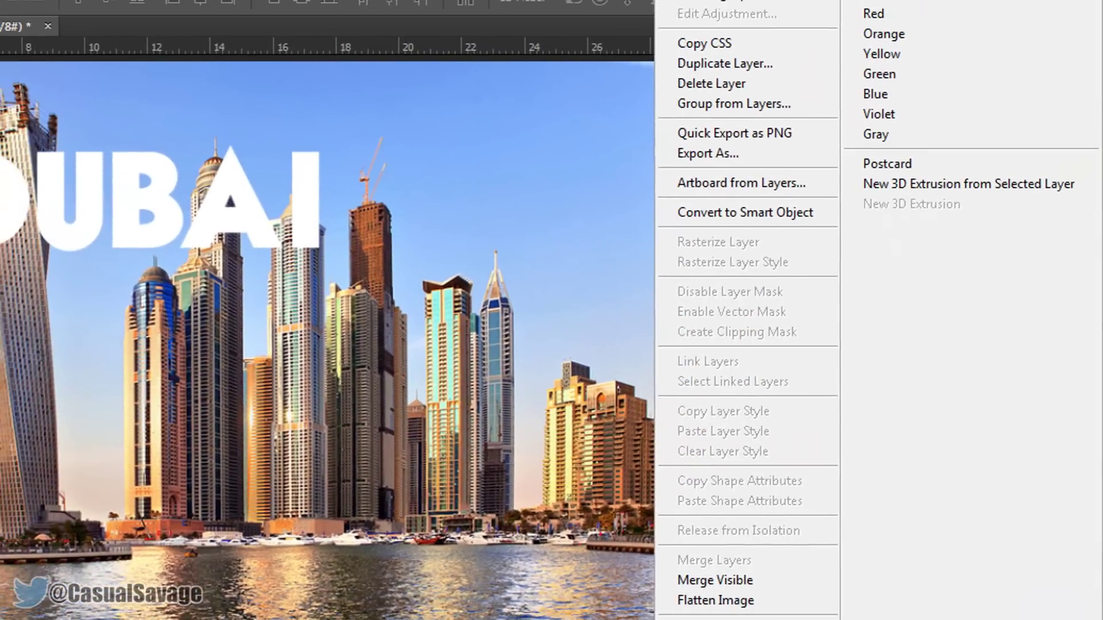
{"action": "left_click", "coordinate": [774, 67]}
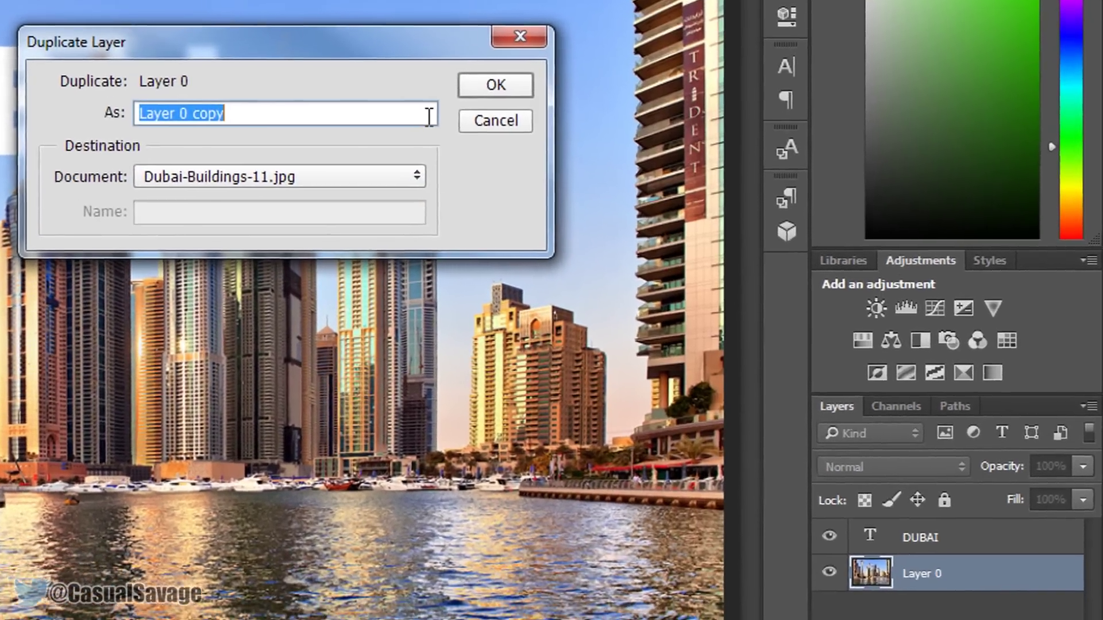
{"action": "key", "text": "Return"}
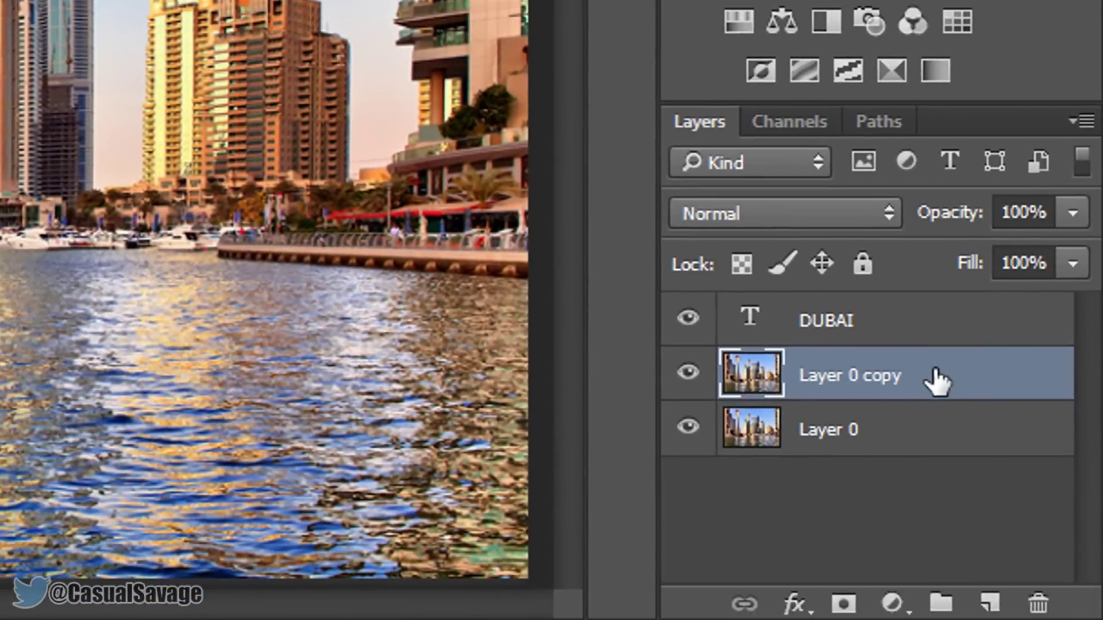
{"action": "left_click_drag", "start_coordinate": [913, 384], "coordinate": [893, 309]}
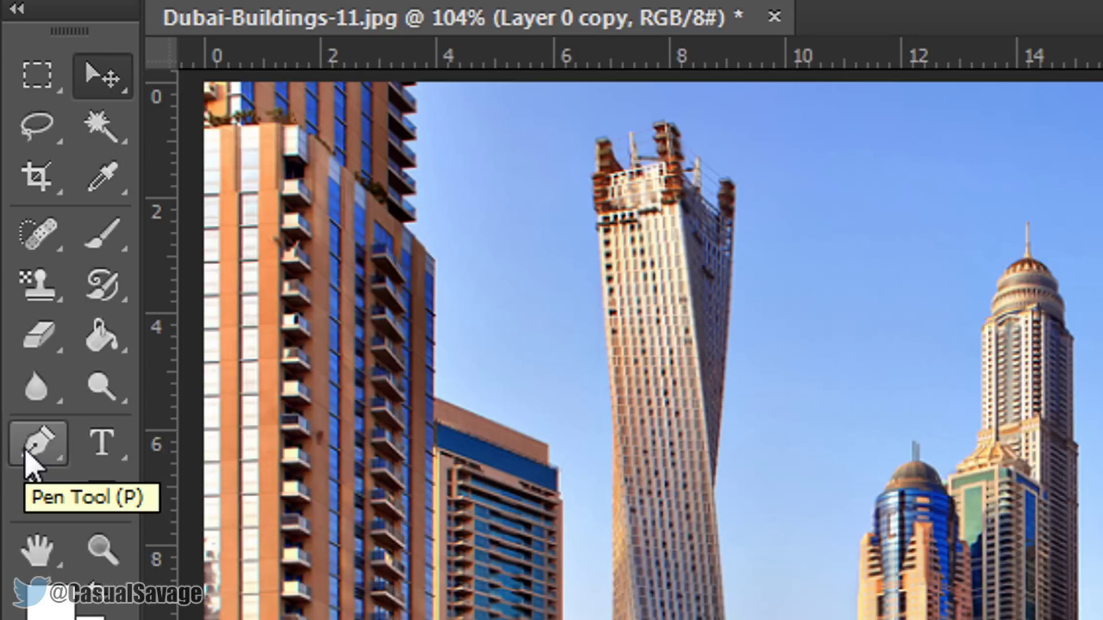
Step: Set Layer 0 copy's opacity to 66% and zoom in on the twisted tower
{"action": "left_click", "coordinate": [29, 463]}
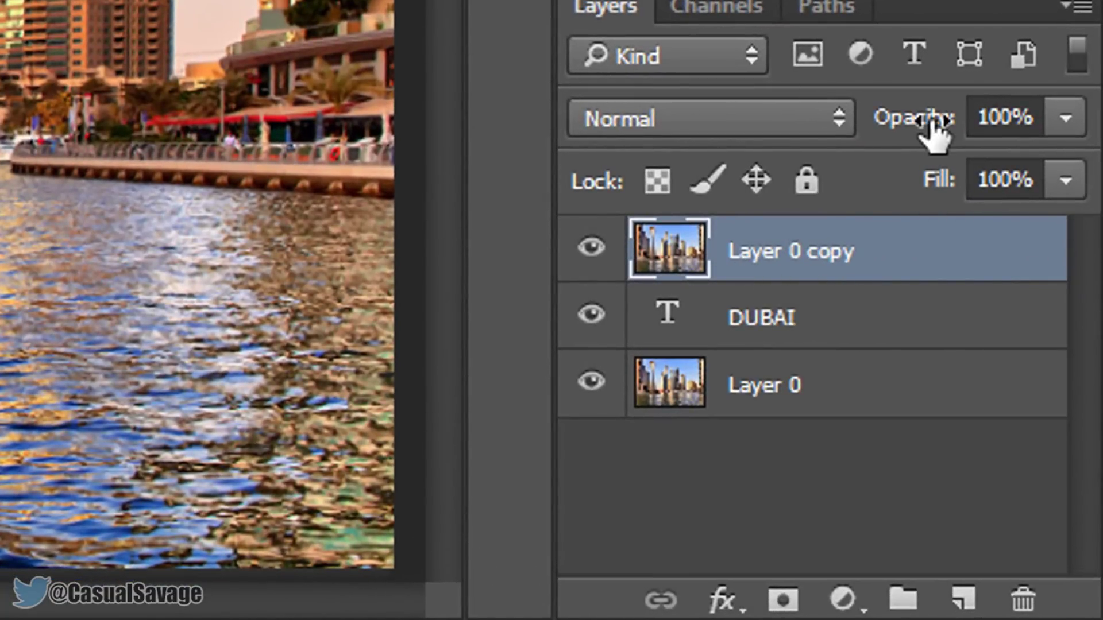
{"action": "left_click_drag", "start_coordinate": [936, 135], "coordinate": [854, 147]}
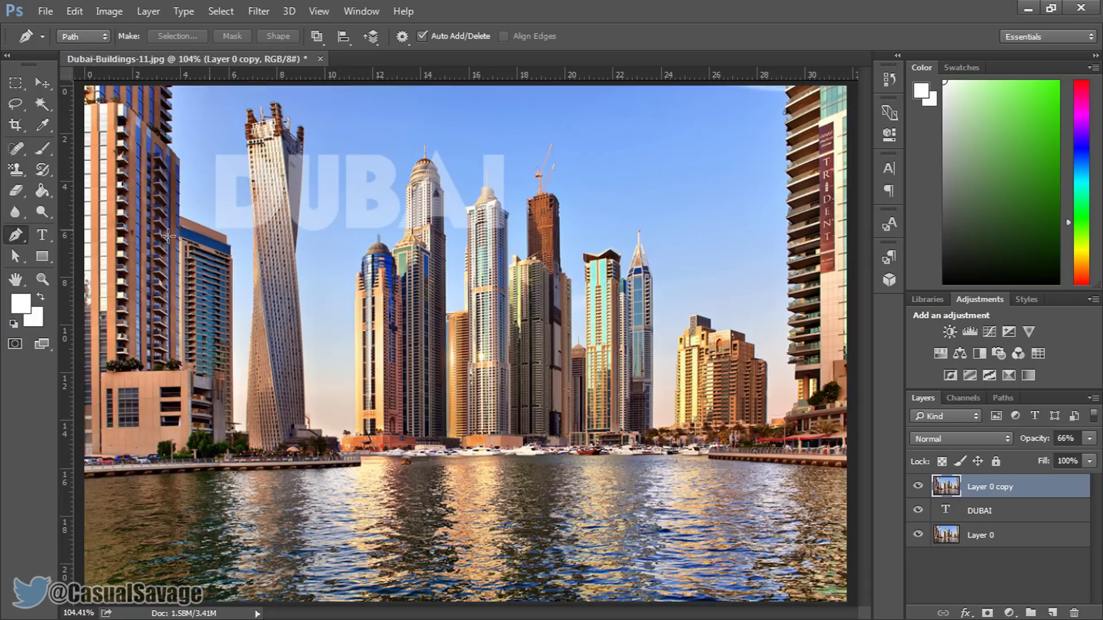
{"action": "left_click", "coordinate": [42, 279]}
{"action": "left_click_drag", "start_coordinate": [241, 206], "coordinate": [325, 231]}
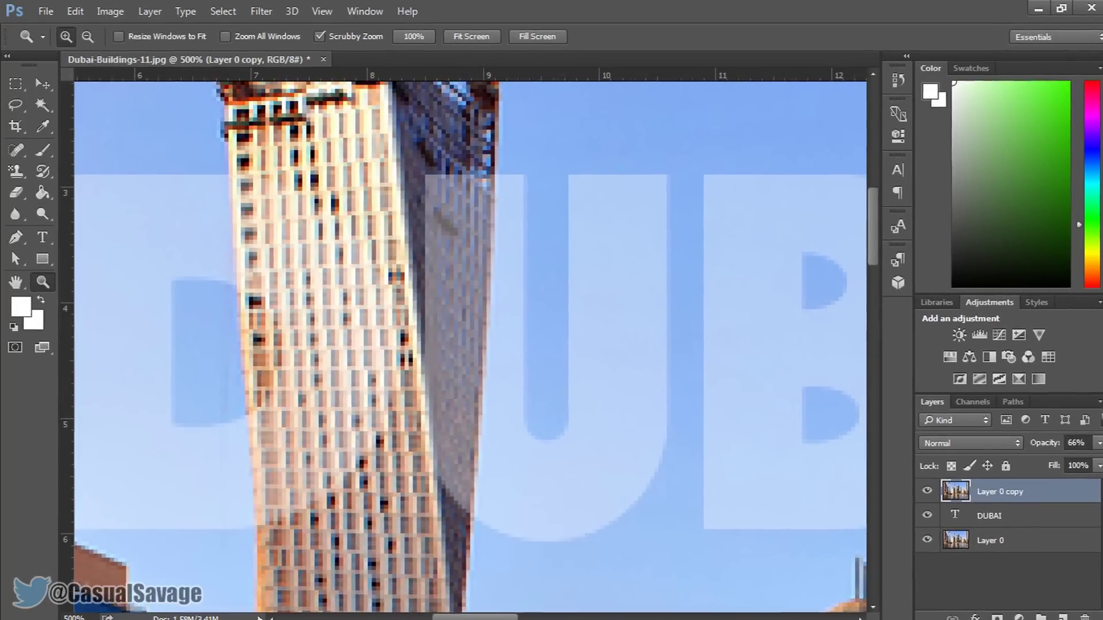
Step: Trace a closed pen path around the twisted tower's sides and top
{"action": "left_click", "coordinate": [16, 237]}
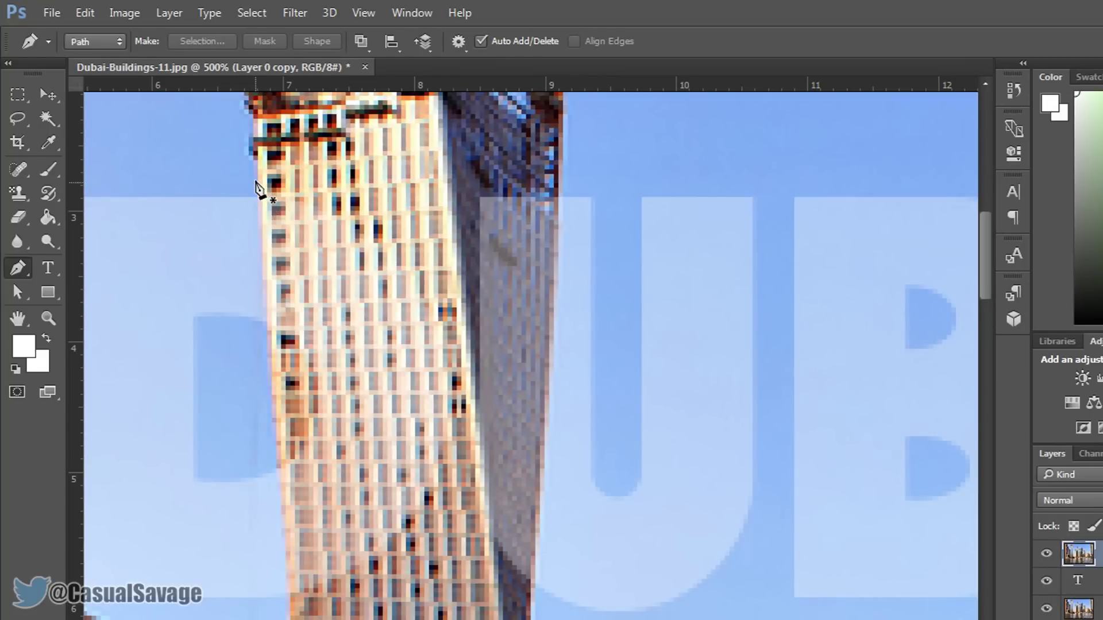
{"action": "left_click", "coordinate": [253, 165]}
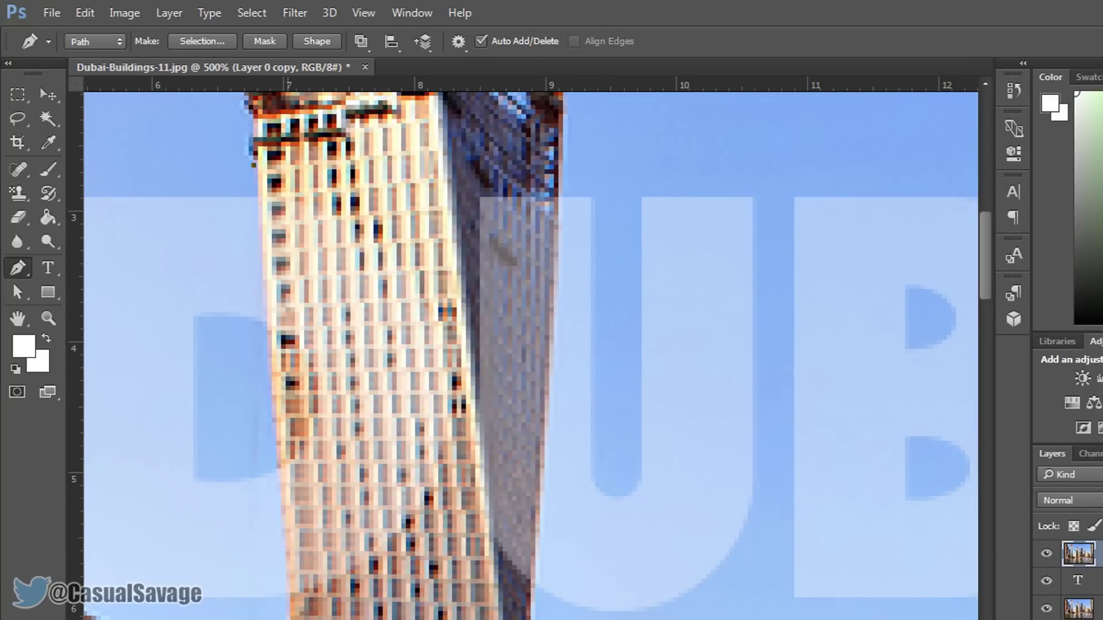
{"action": "left_click", "coordinate": [286, 619]}
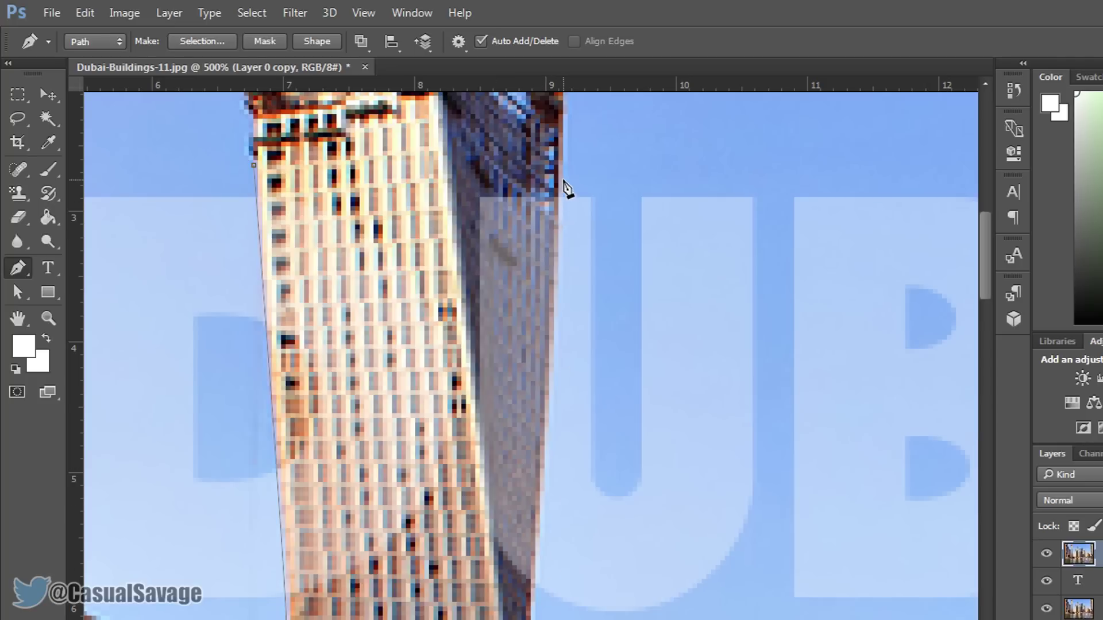
{"action": "mouse_move", "coordinate": [567, 170]}
{"action": "left_mouse_down"}
{"action": "mouse_move", "coordinate": [561, 152]}
{"action": "mouse_move", "coordinate": [546, 153]}
{"action": "mouse_move", "coordinate": [554, 166]}
{"action": "left_mouse_up"}
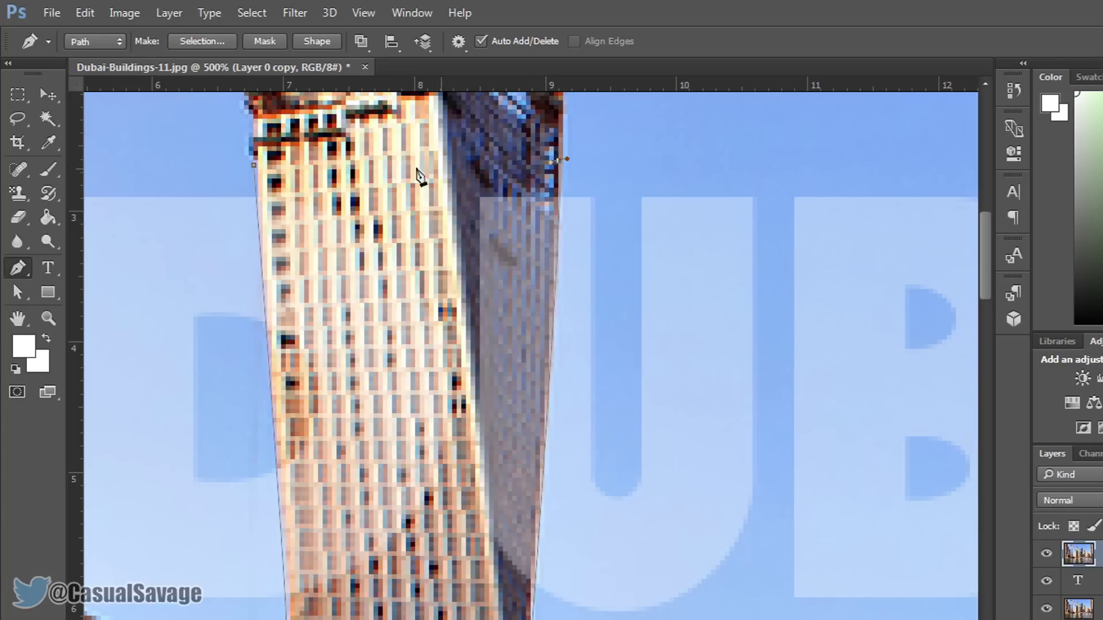
{"action": "left_click", "coordinate": [254, 165]}
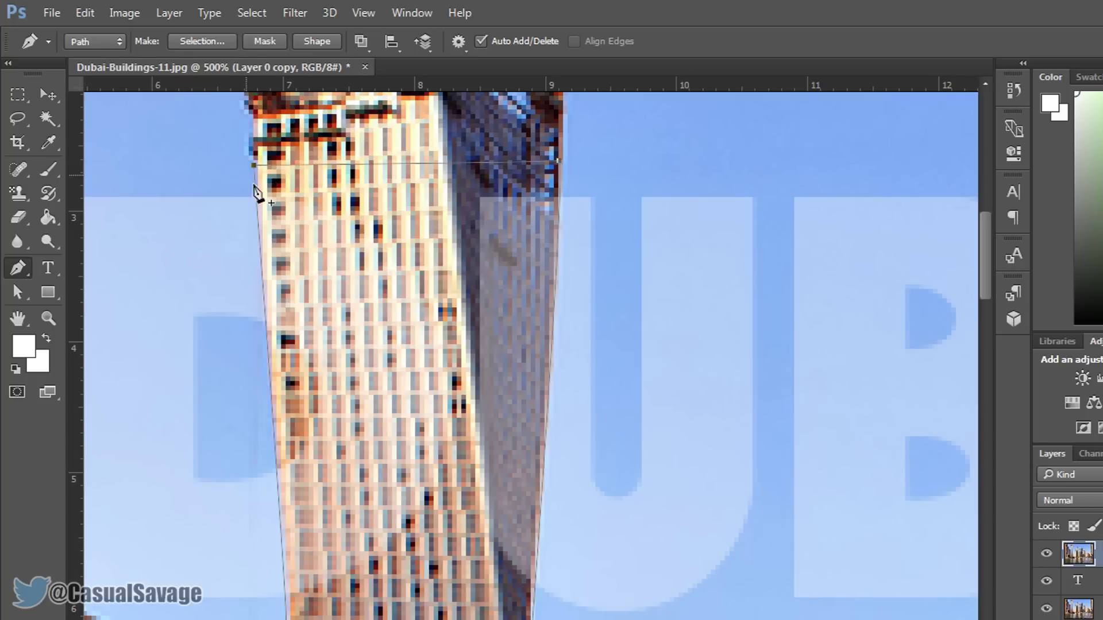
Step: Turn the tower path into a selection and add a Reveal Selection layer mask
{"action": "right_click", "coordinate": [354, 340]}
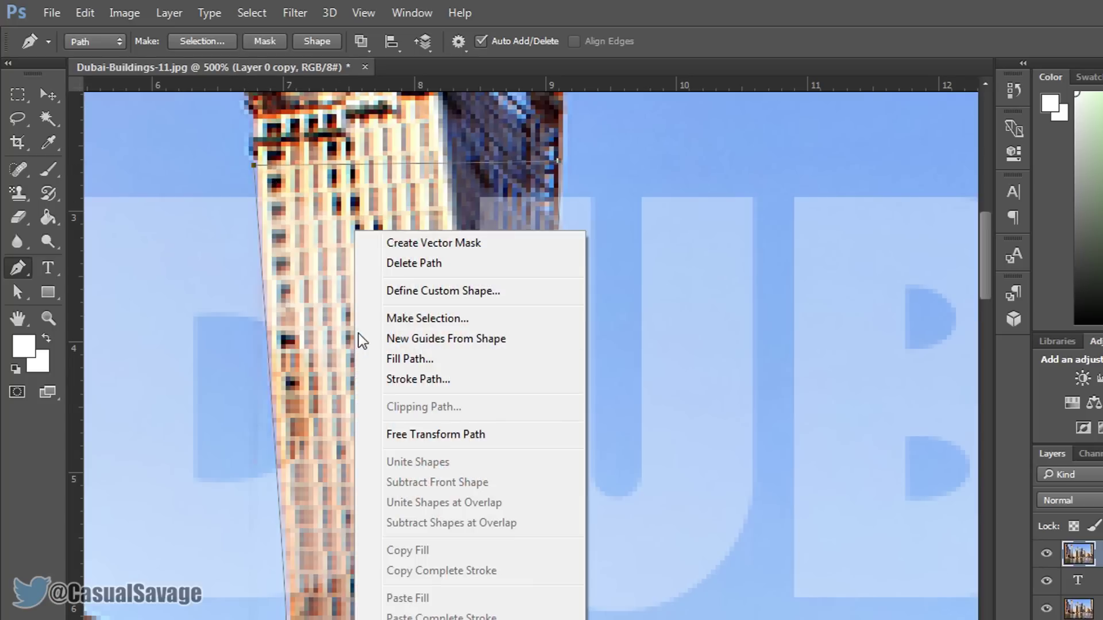
{"action": "left_click", "coordinate": [392, 322]}
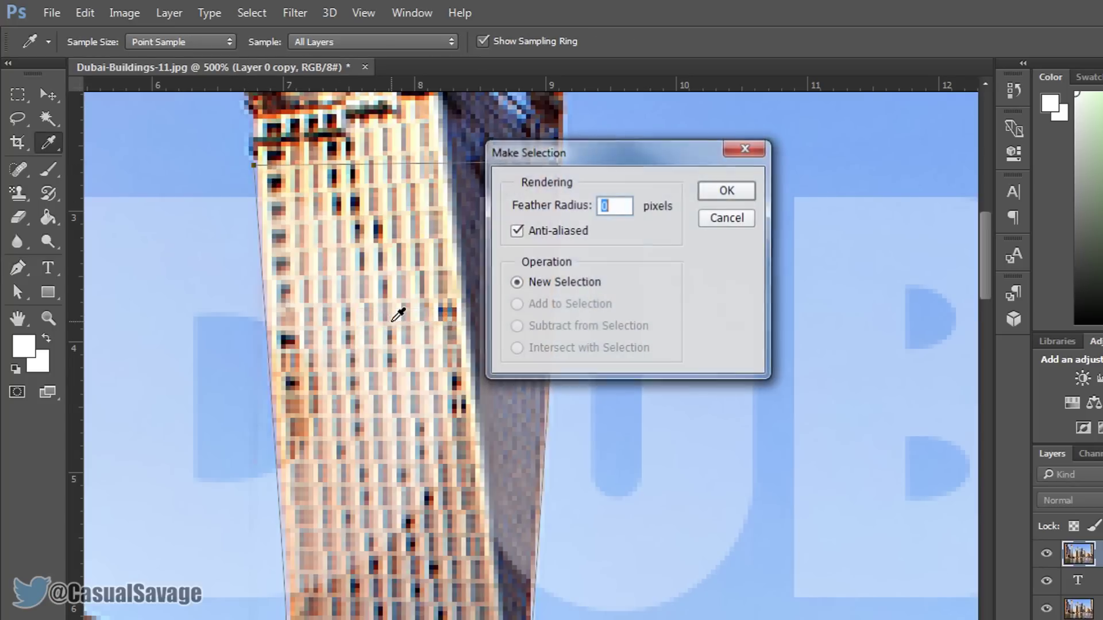
{"action": "left_click", "coordinate": [723, 189]}
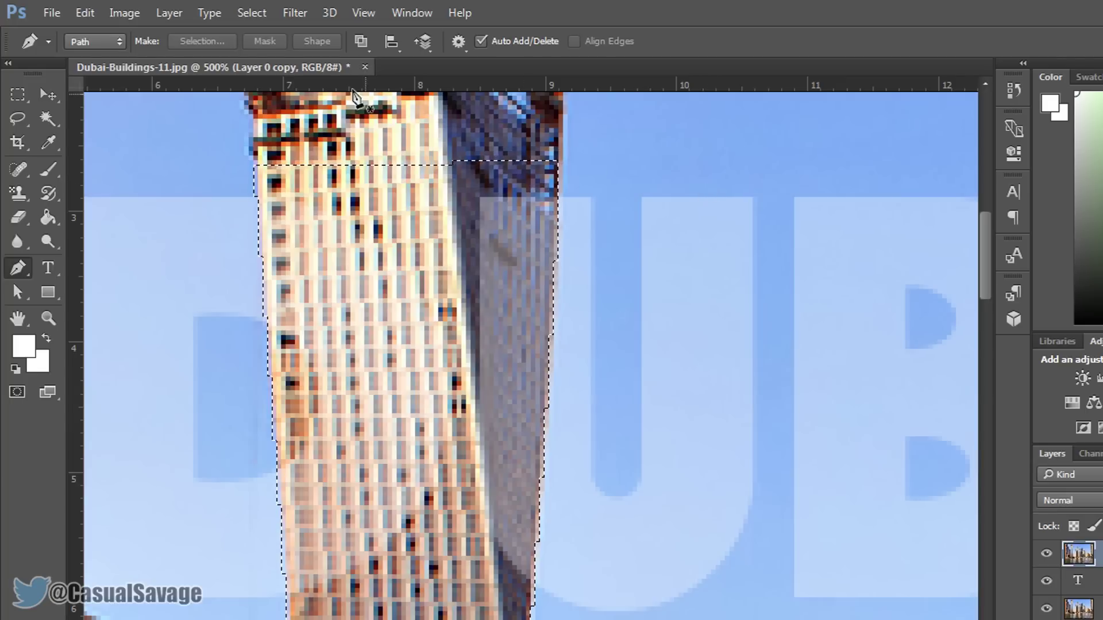
{"action": "left_click", "coordinate": [168, 13]}
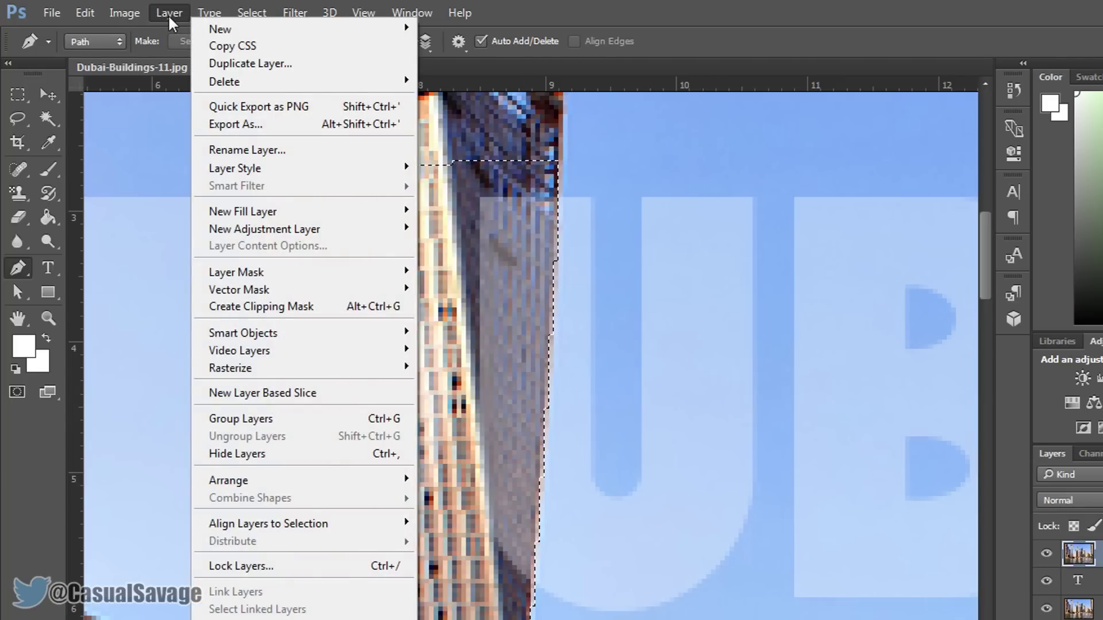
{"action": "mouse_move", "coordinate": [292, 267]}
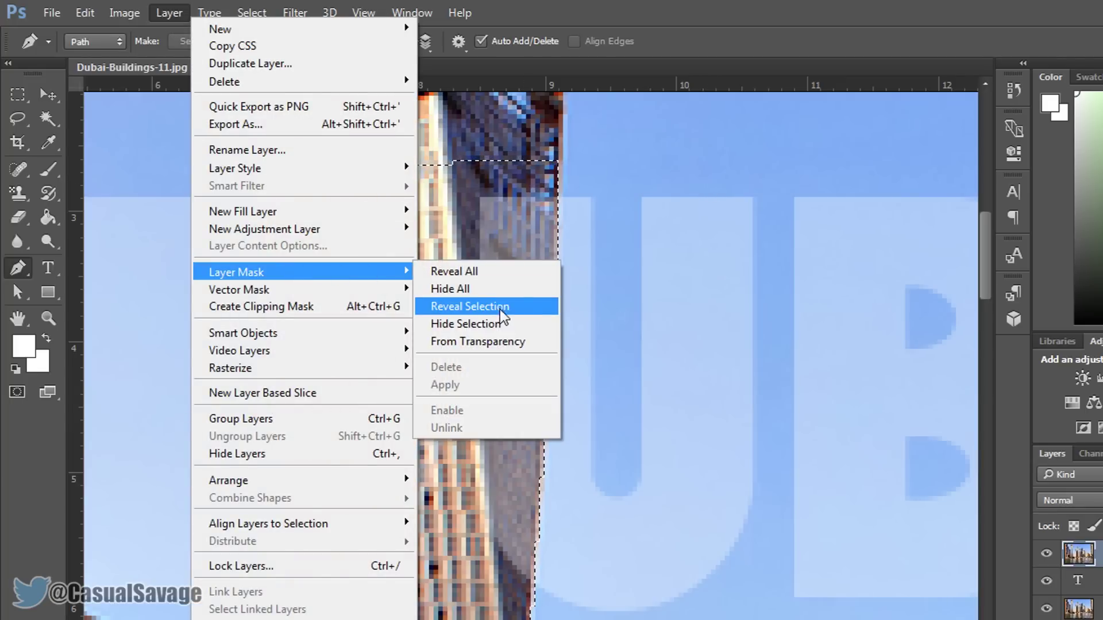
{"action": "left_click", "coordinate": [480, 305]}
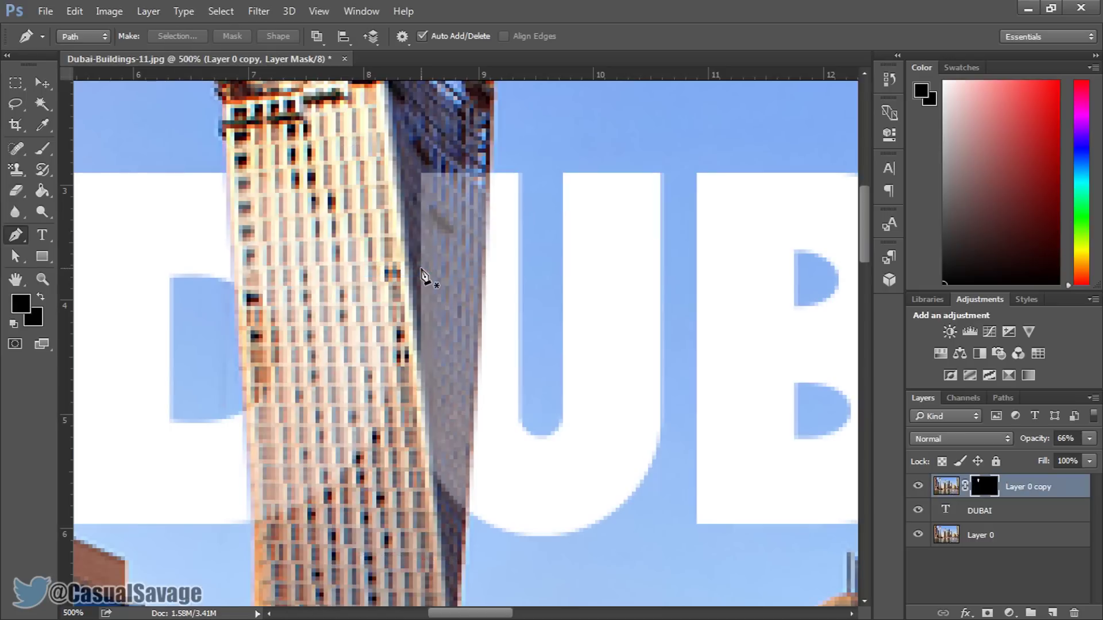
Step: Fit the image on screen and raise Layer 0 copy's opacity to 100%
{"action": "left_click", "coordinate": [41, 279]}
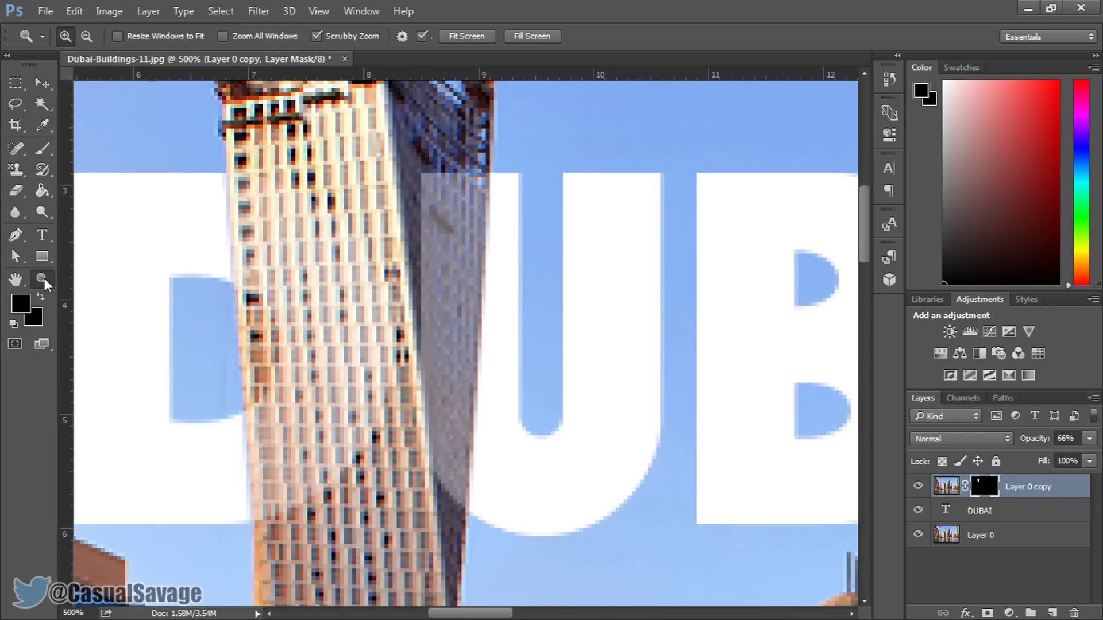
{"action": "right_click", "coordinate": [278, 308]}
{"action": "left_click", "coordinate": [304, 320]}
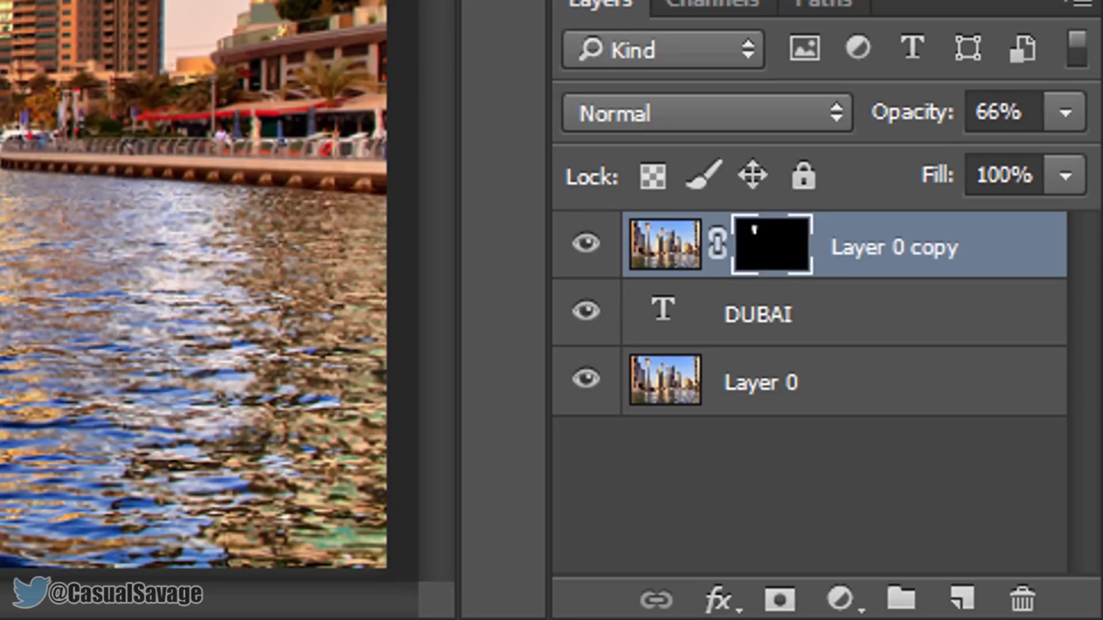
{"action": "left_click", "coordinate": [666, 256]}
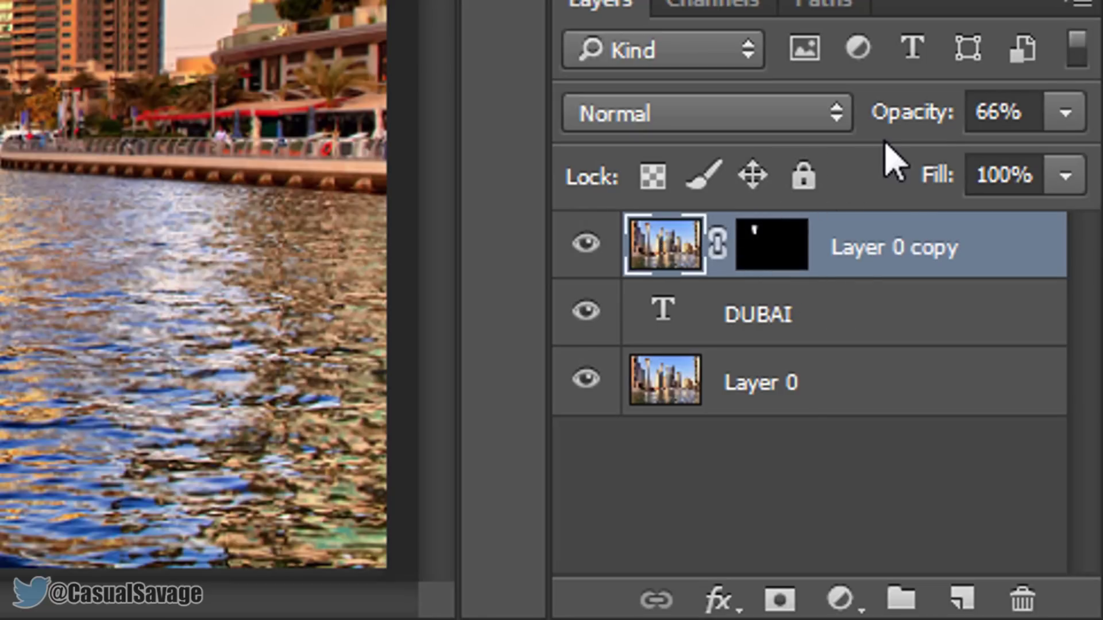
{"action": "left_click_drag", "start_coordinate": [918, 113], "coordinate": [1100, 132]}
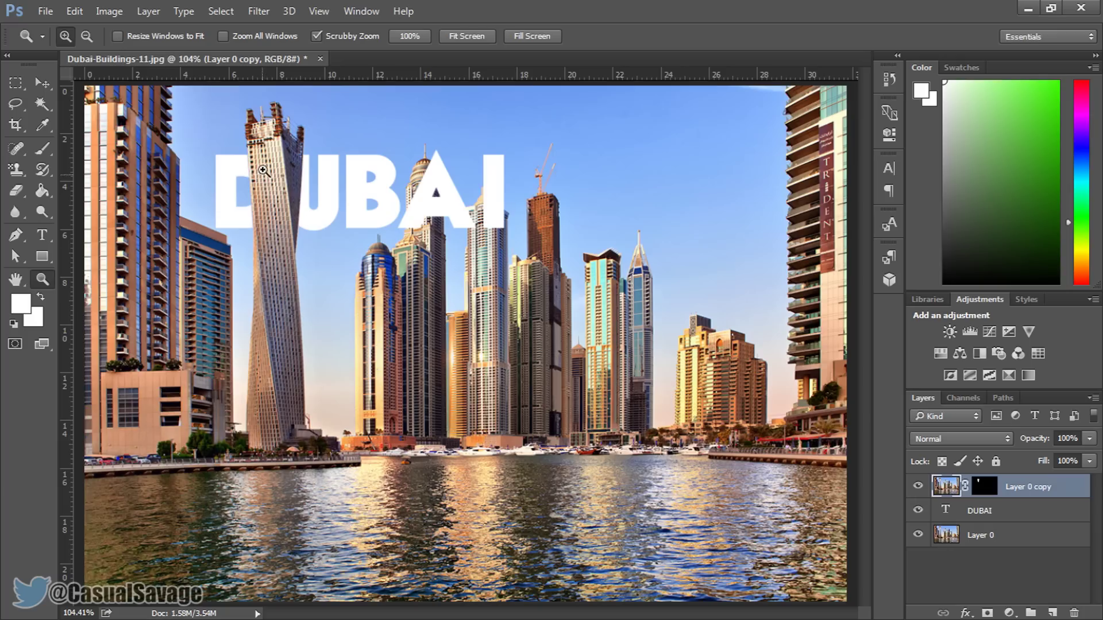
Step: Zoom in on the masked twisted tower to inspect it, then fit the image on screen
{"action": "left_click", "coordinate": [281, 179]}
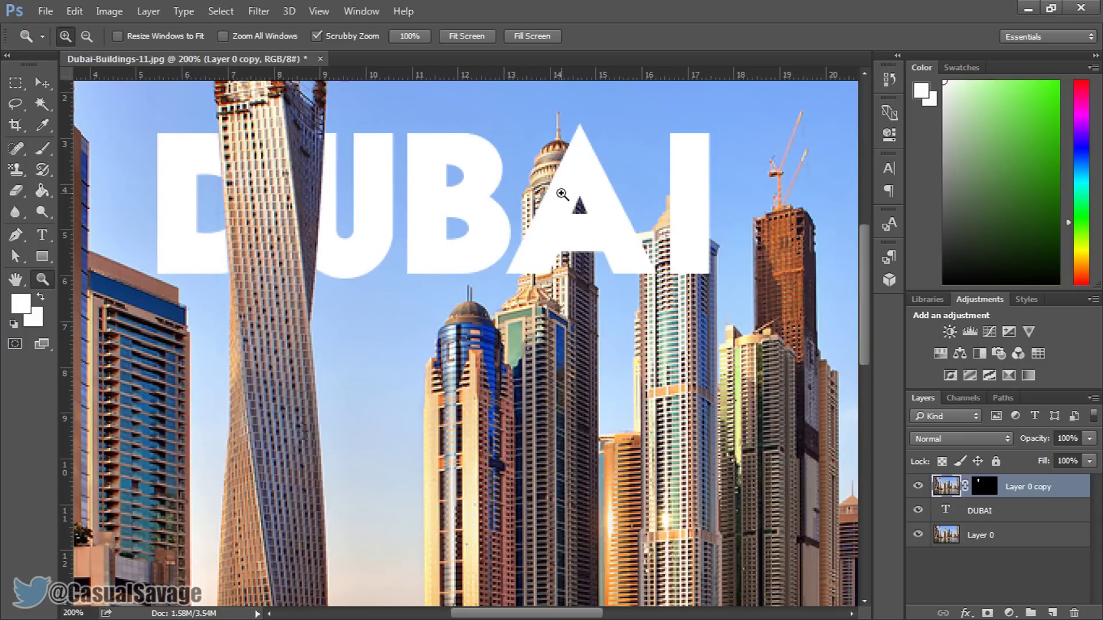
{"action": "left_click_drag", "start_coordinate": [577, 200], "coordinate": [421, 227]}
{"action": "right_click", "coordinate": [647, 248]}
{"action": "left_click", "coordinate": [660, 257]}
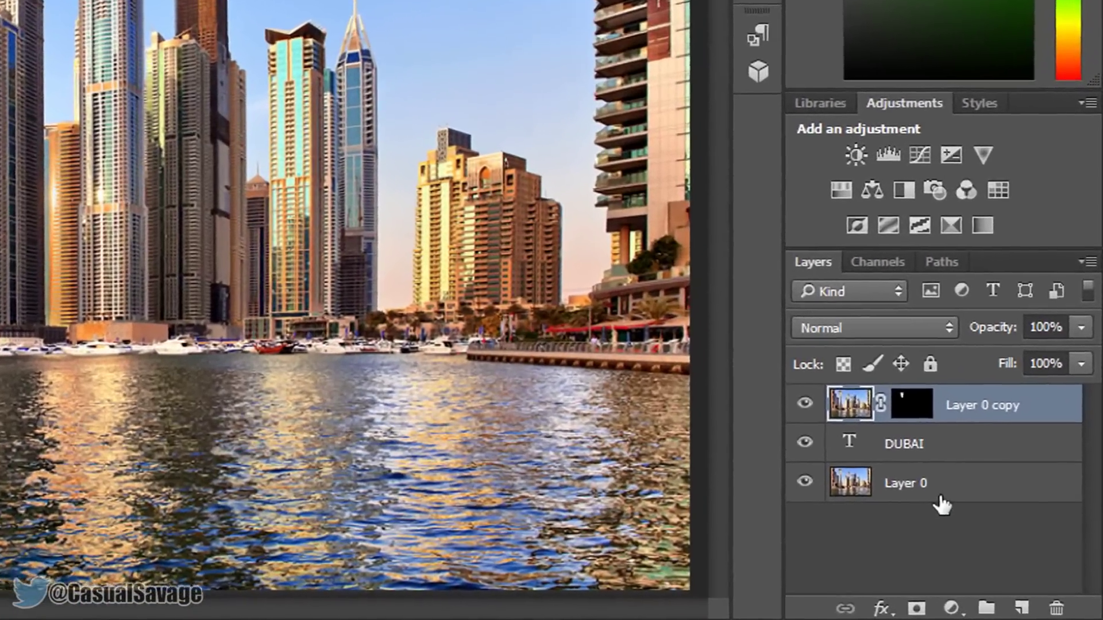
Step: Duplicate Layer 0 as Layer 0 copy 2, place it just above DUBAI at 66% opacity
{"action": "left_click", "coordinate": [953, 514]}
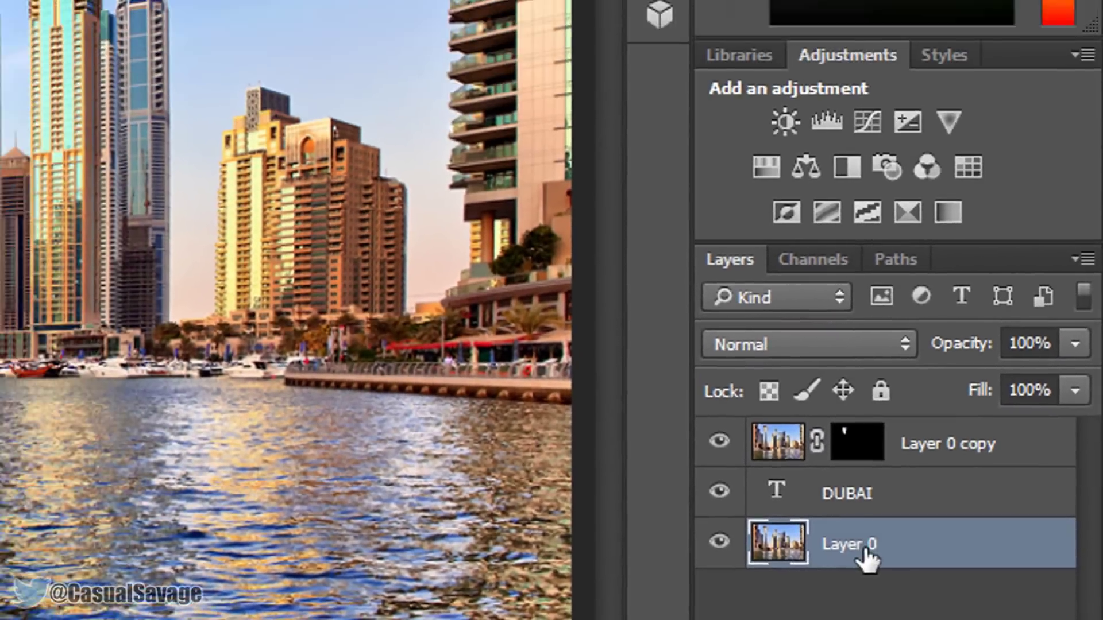
{"action": "right_click", "coordinate": [868, 554]}
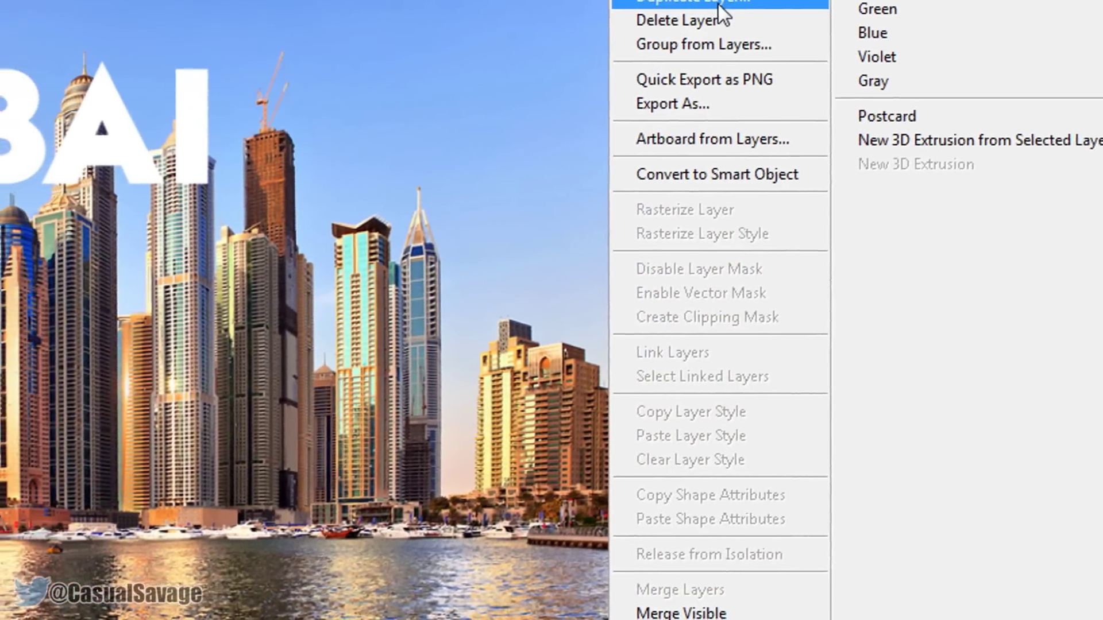
{"action": "left_click", "coordinate": [692, 17]}
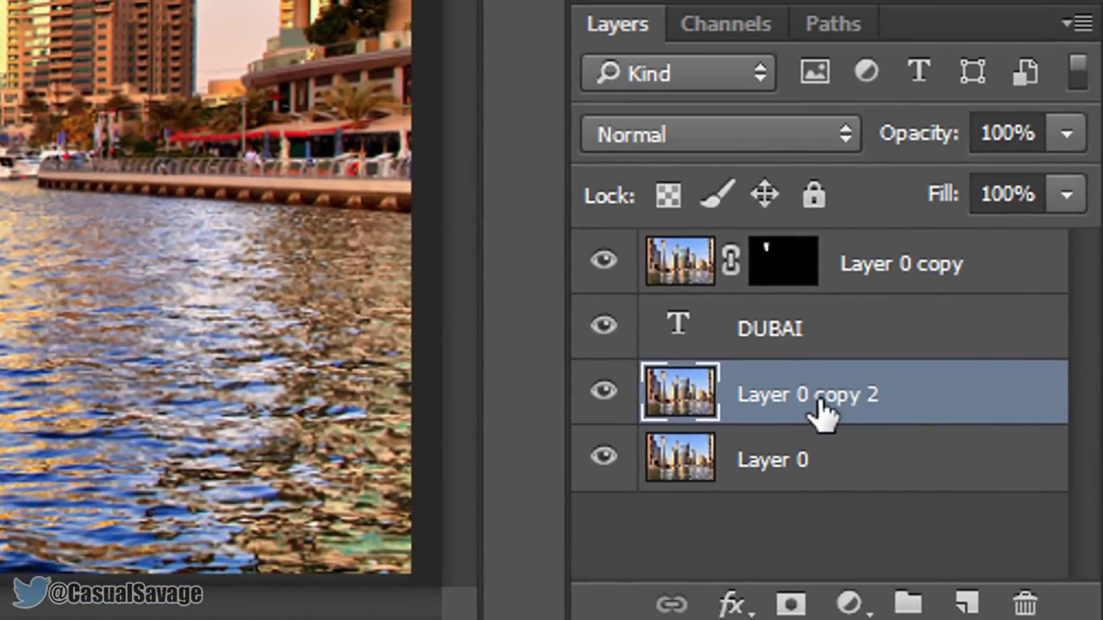
{"action": "left_click_drag", "start_coordinate": [894, 501], "coordinate": [888, 341]}
{"action": "left_click_drag", "start_coordinate": [819, 231], "coordinate": [802, 300]}
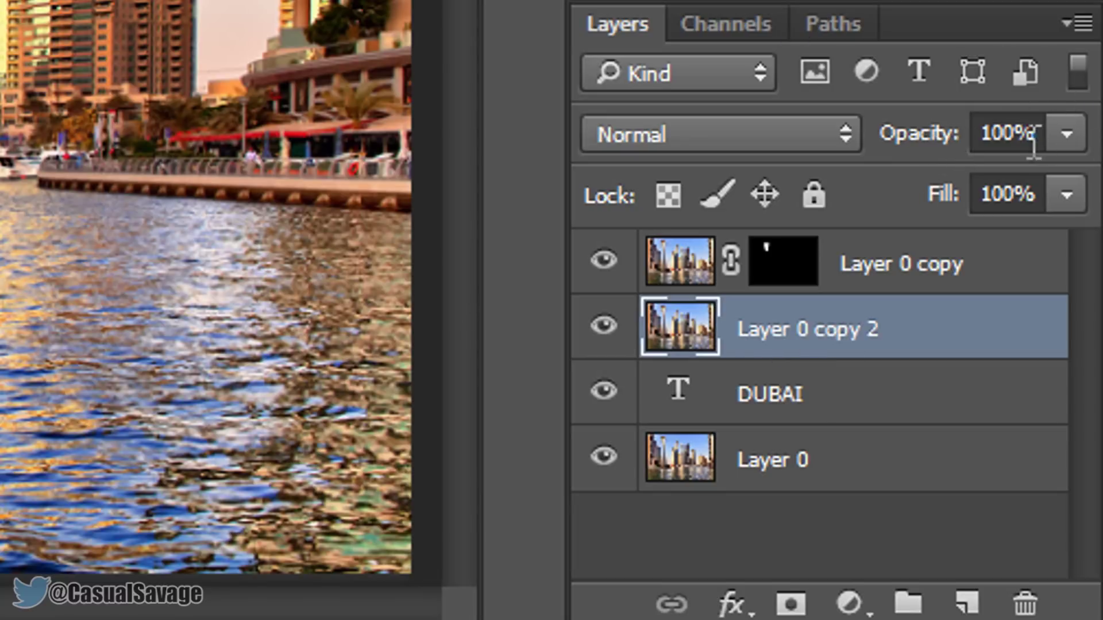
{"action": "left_click_drag", "start_coordinate": [913, 148], "coordinate": [844, 148]}
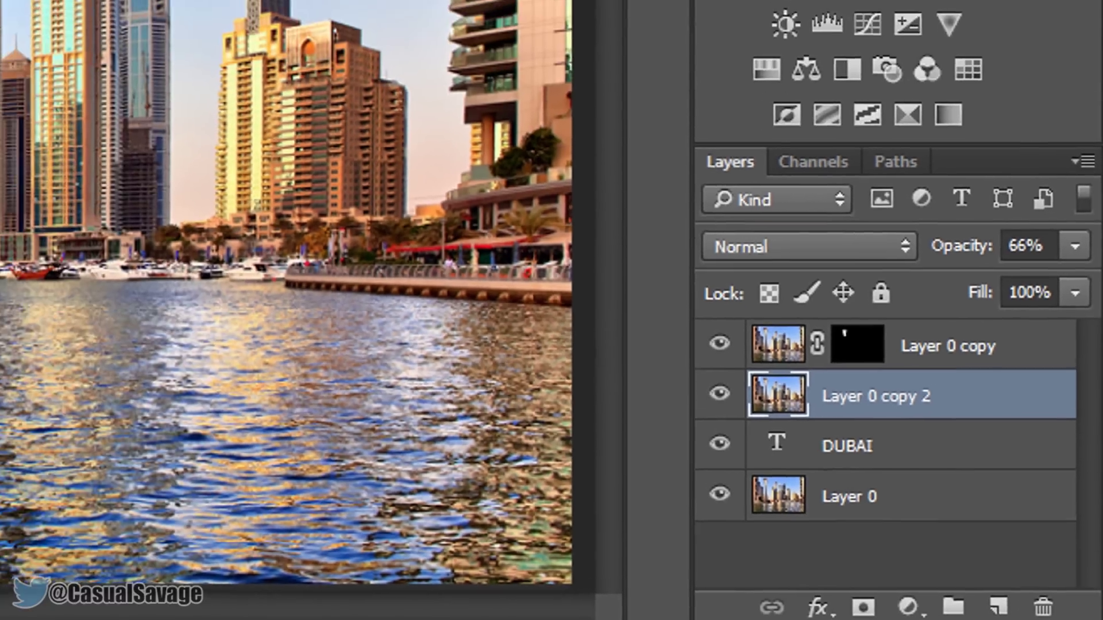
Step: Zoom to 500% on the domed tower and start a pen path up its left edge
{"action": "left_click", "coordinate": [420, 210]}
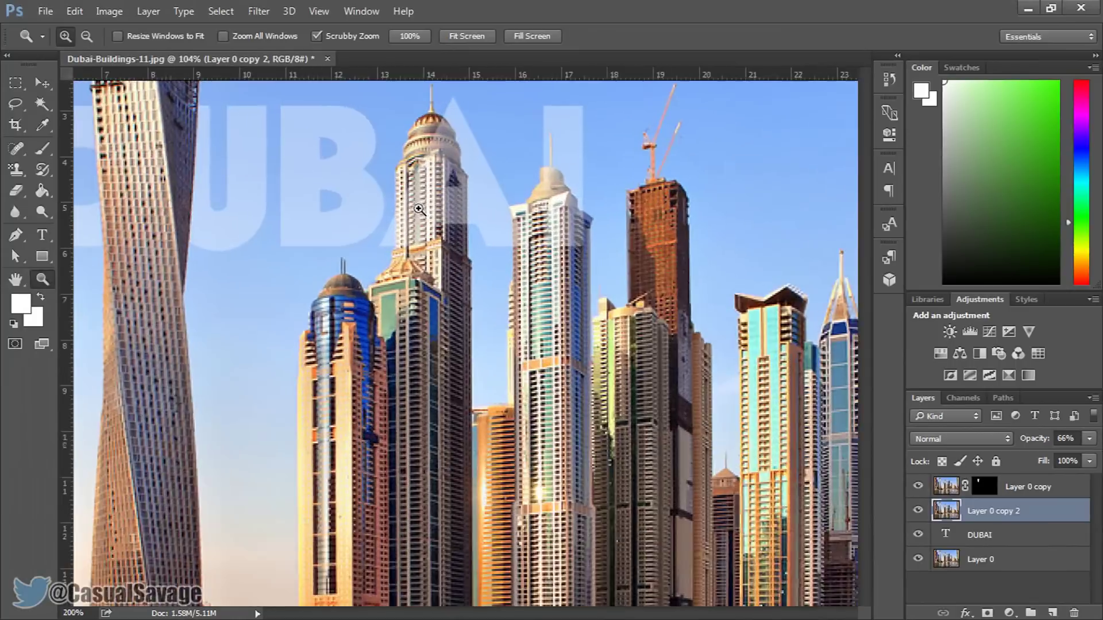
{"action": "left_click", "coordinate": [419, 210]}
{"action": "left_click", "coordinate": [428, 207]}
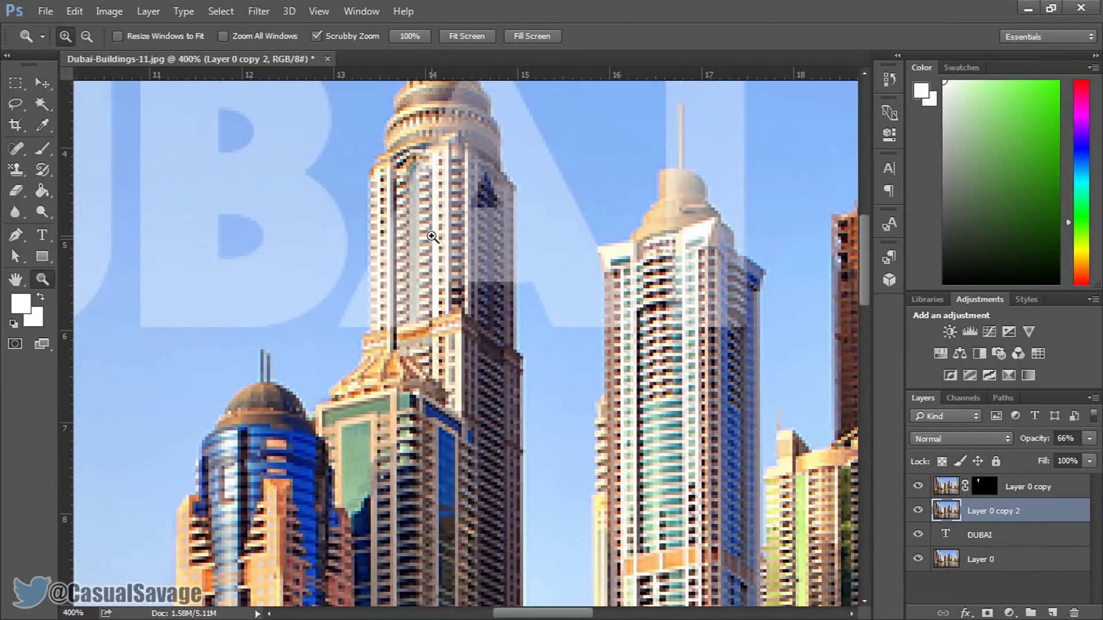
{"action": "scroll", "coordinate": [404, 352], "scroll_direction": "up", "scroll_amount": 1}
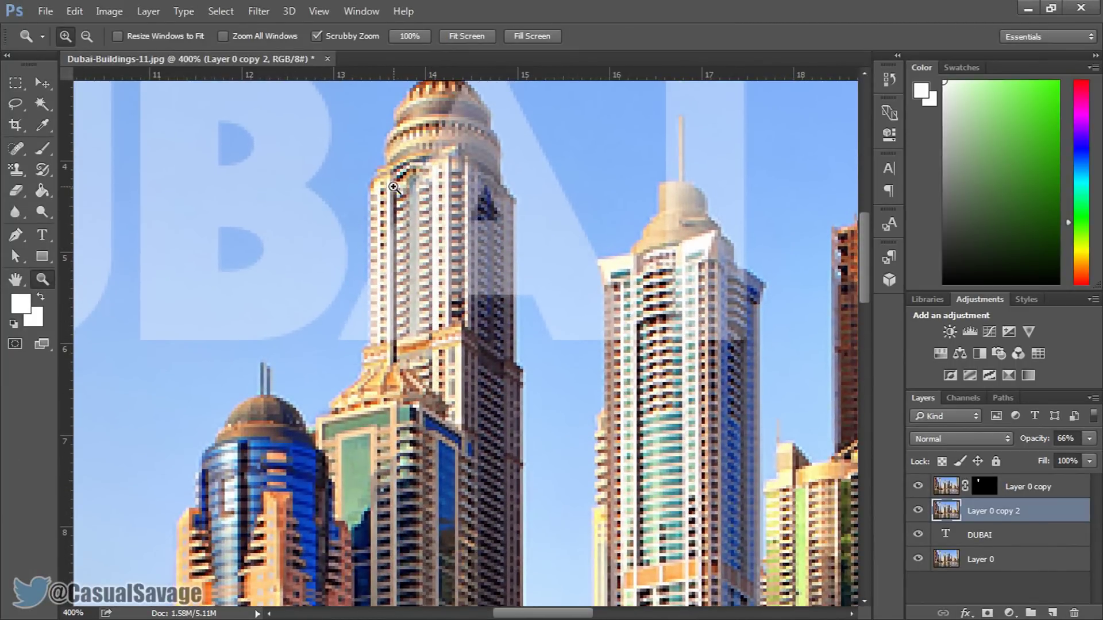
{"action": "left_click", "coordinate": [464, 172]}
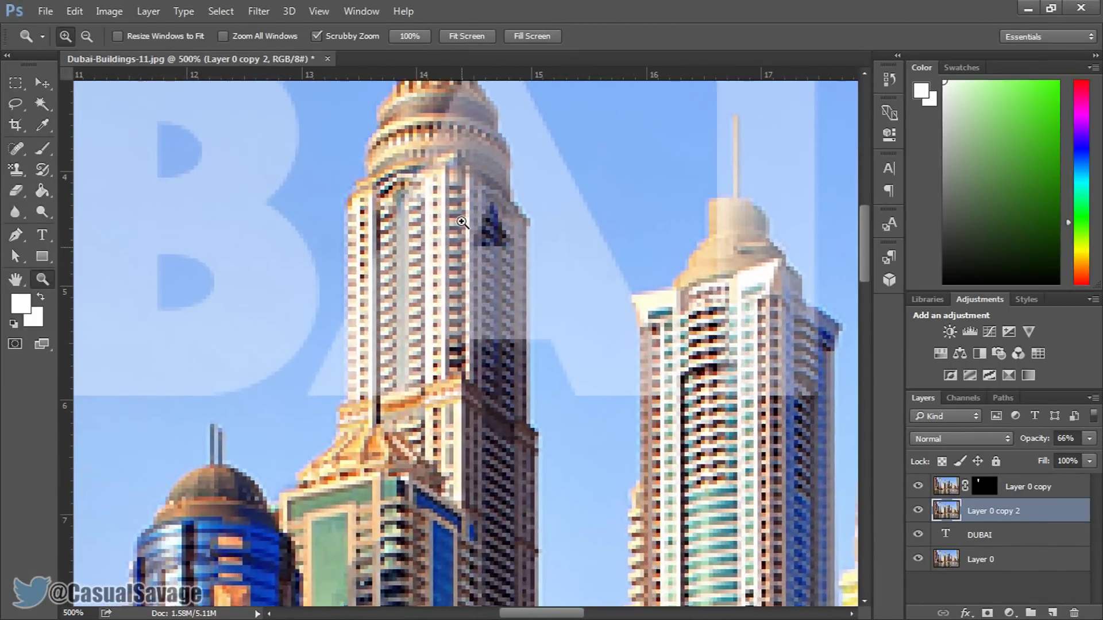
{"action": "scroll", "coordinate": [454, 207], "scroll_direction": "up", "scroll_amount": 8}
{"action": "scroll", "coordinate": [440, 249], "scroll_direction": "up", "scroll_amount": 2}
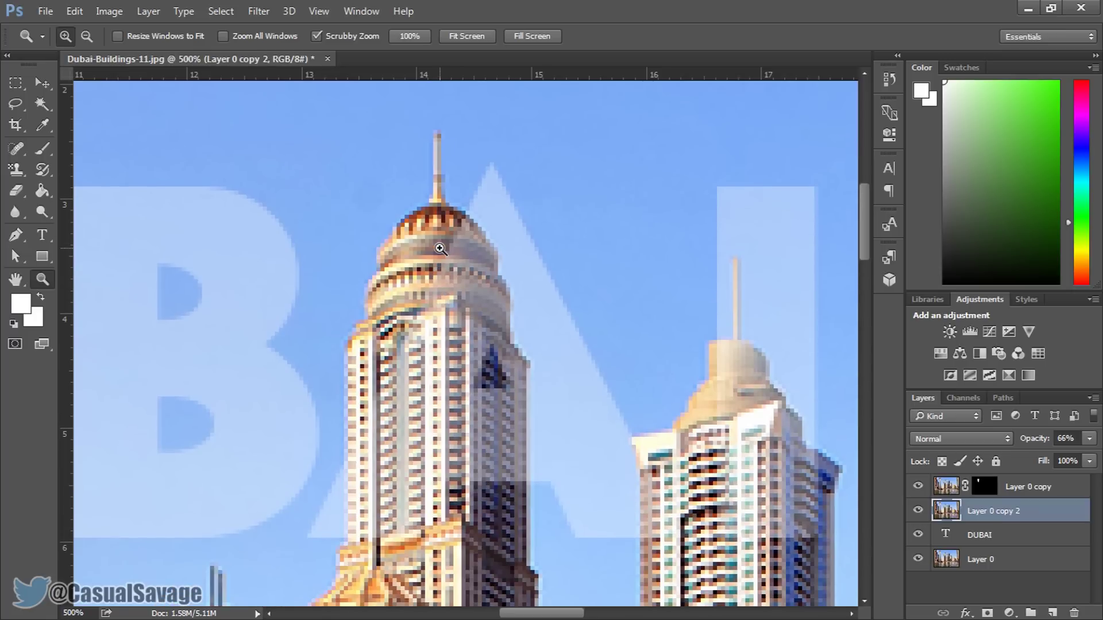
{"action": "left_click", "coordinate": [16, 235]}
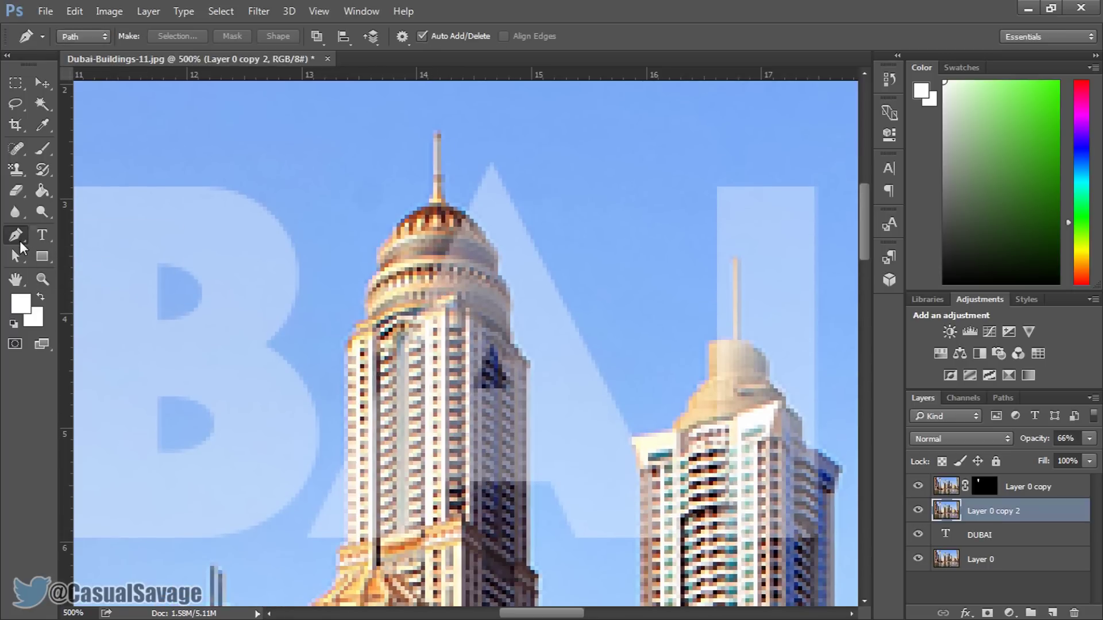
{"action": "left_click", "coordinate": [337, 546]}
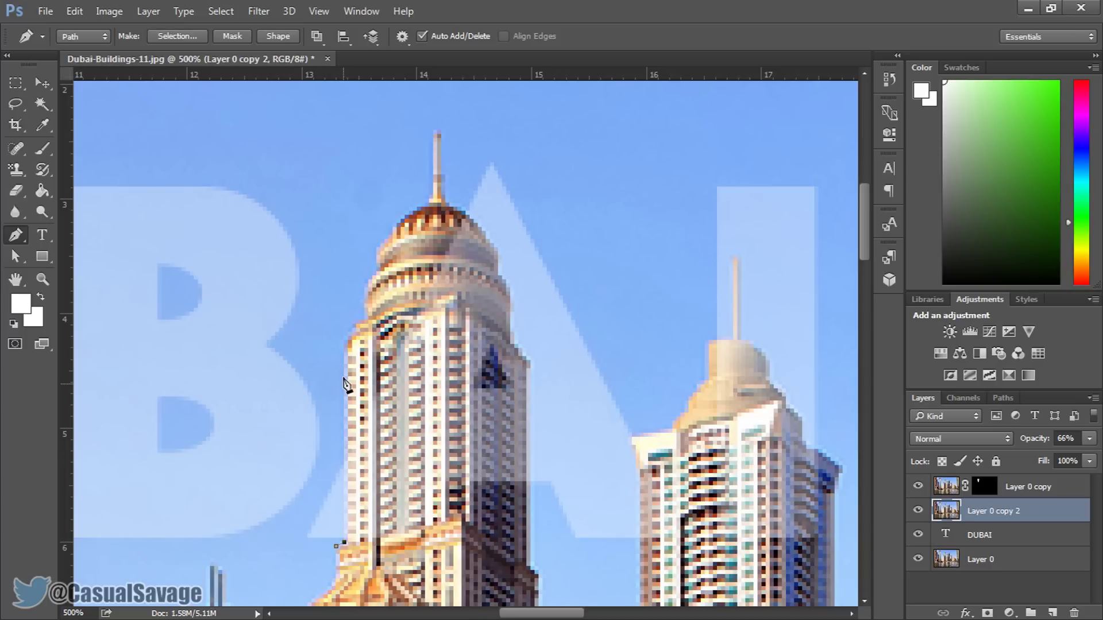
{"action": "left_click", "coordinate": [344, 345]}
{"action": "left_click", "coordinate": [348, 328]}
{"action": "left_click", "coordinate": [360, 320]}
{"action": "left_click", "coordinate": [365, 311]}
{"action": "left_click", "coordinate": [364, 291]}
Step: Continue the path up the dome's left side, over the spire, and down the tower's right edge
{"action": "left_click", "coordinate": [377, 271]}
{"action": "left_click", "coordinate": [376, 259]}
{"action": "left_click", "coordinate": [376, 248]}
{"action": "left_click", "coordinate": [409, 211]}
{"action": "left_click", "coordinate": [421, 203]}
{"action": "left_click", "coordinate": [430, 195]}
{"action": "left_click", "coordinate": [434, 130]}
{"action": "left_click", "coordinate": [441, 130]}
{"action": "left_click", "coordinate": [442, 195]}
{"action": "left_click", "coordinate": [450, 203]}
{"action": "left_click", "coordinate": [470, 215]}
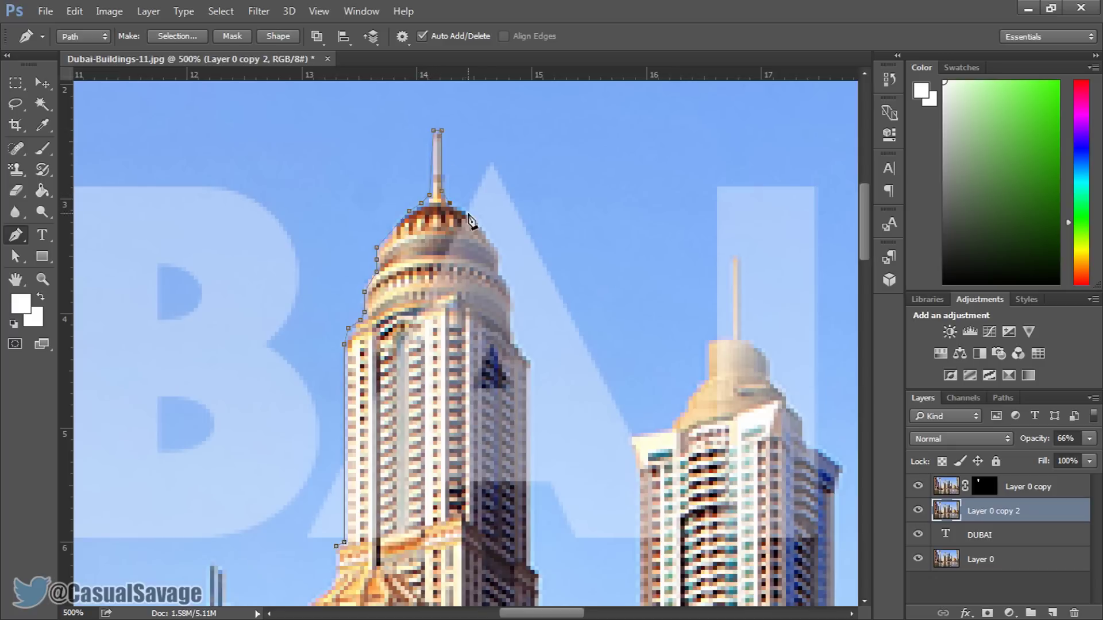
{"action": "left_click", "coordinate": [490, 239]}
{"action": "left_click", "coordinate": [498, 247]}
{"action": "left_click", "coordinate": [498, 271]}
{"action": "left_click", "coordinate": [506, 284]}
{"action": "left_click", "coordinate": [510, 296]}
{"action": "left_click", "coordinate": [510, 336]}
{"action": "left_click", "coordinate": [522, 353]}
{"action": "left_click", "coordinate": [530, 540]}
{"action": "scroll", "coordinate": [530, 540], "scroll_direction": "down", "scroll_amount": 3}
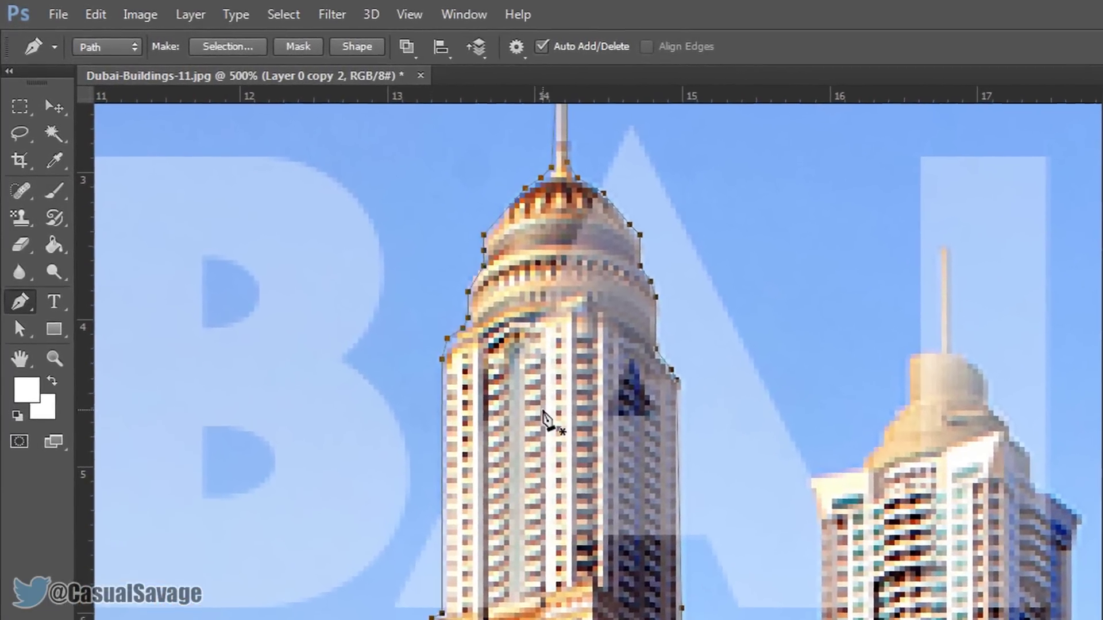
Step: Convert the domed tower path to a selection and add a Reveal Selection mask to Layer 0 copy 2
{"action": "right_click", "coordinate": [510, 244]}
{"action": "left_click", "coordinate": [687, 394]}
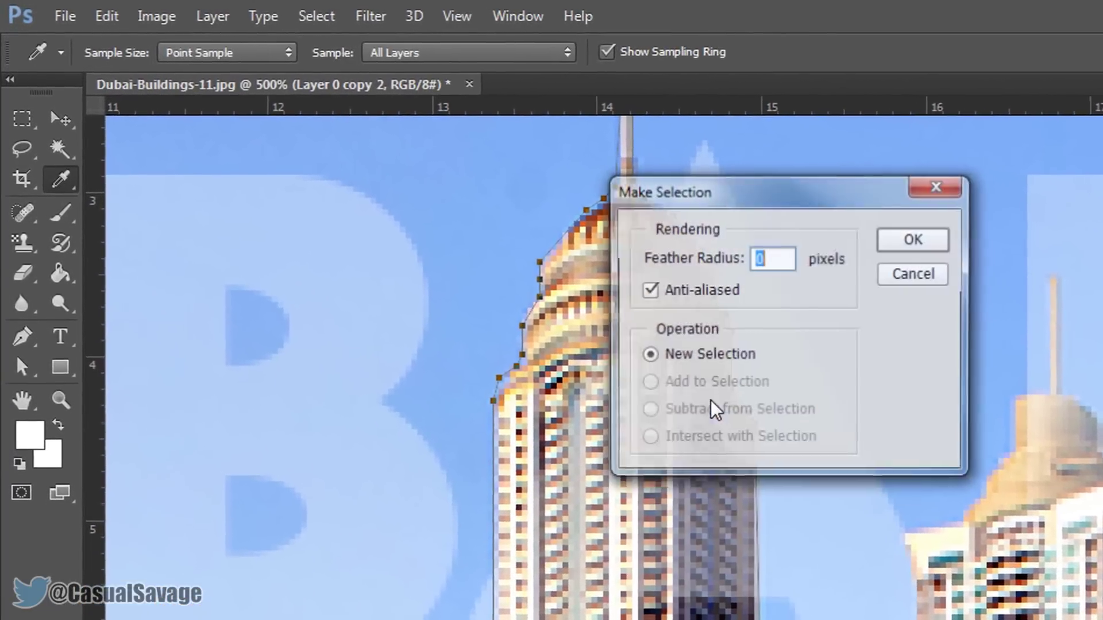
{"action": "left_click", "coordinate": [945, 246]}
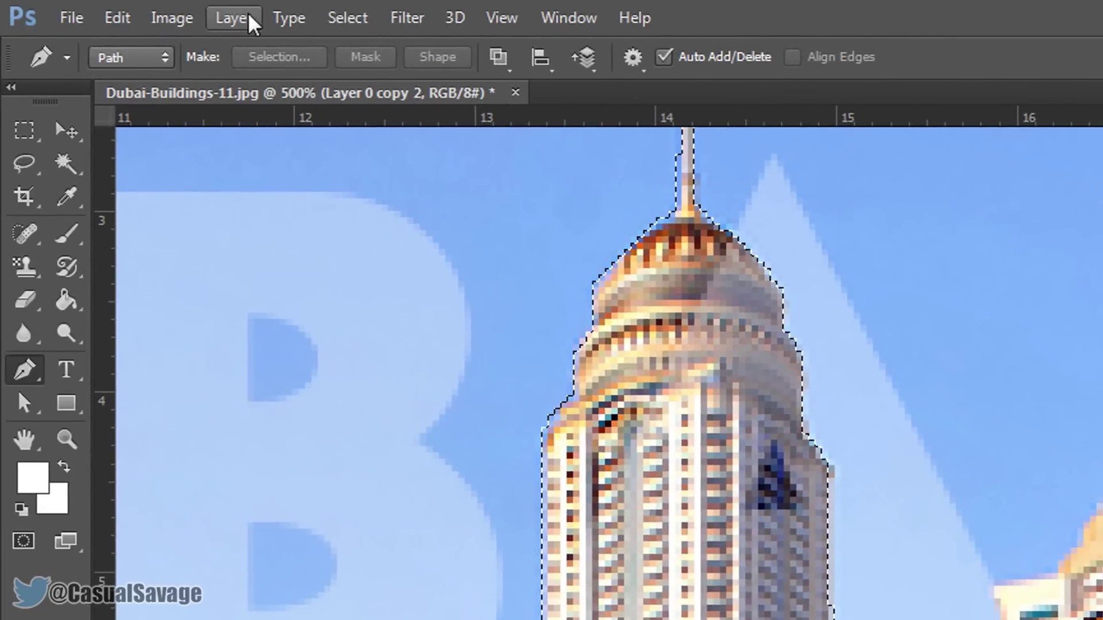
{"action": "left_click", "coordinate": [250, 18]}
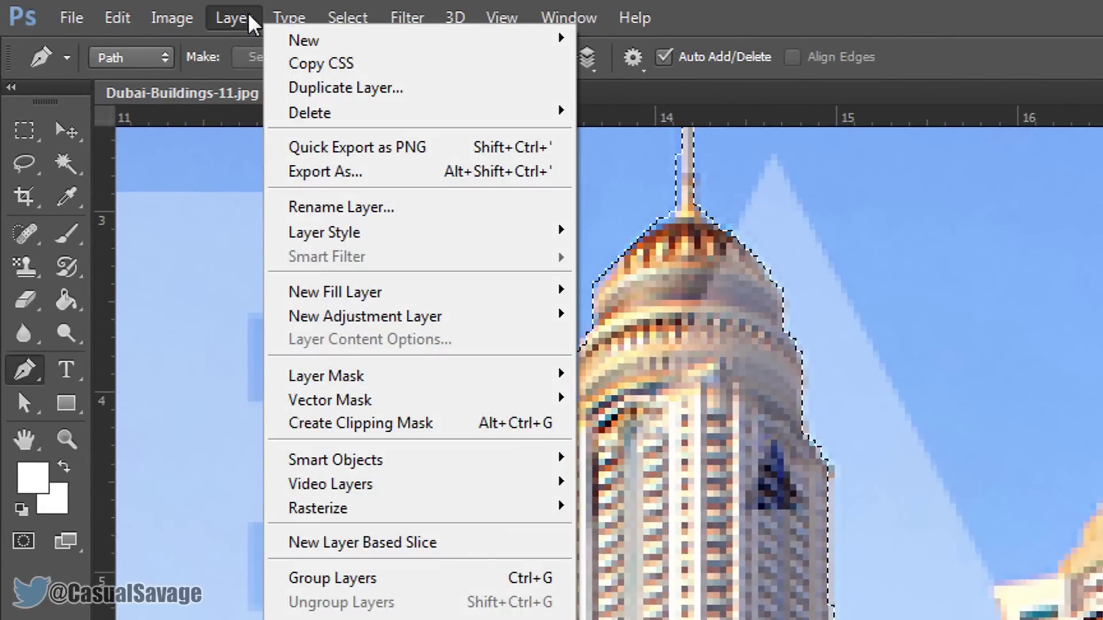
{"action": "mouse_move", "coordinate": [363, 383]}
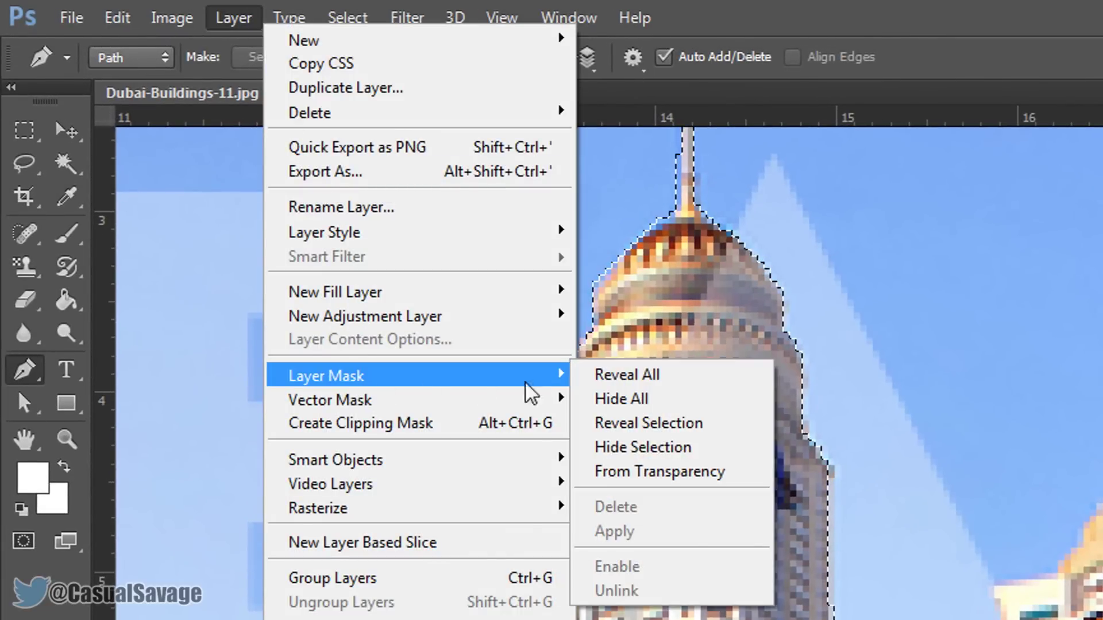
{"action": "left_click", "coordinate": [672, 423]}
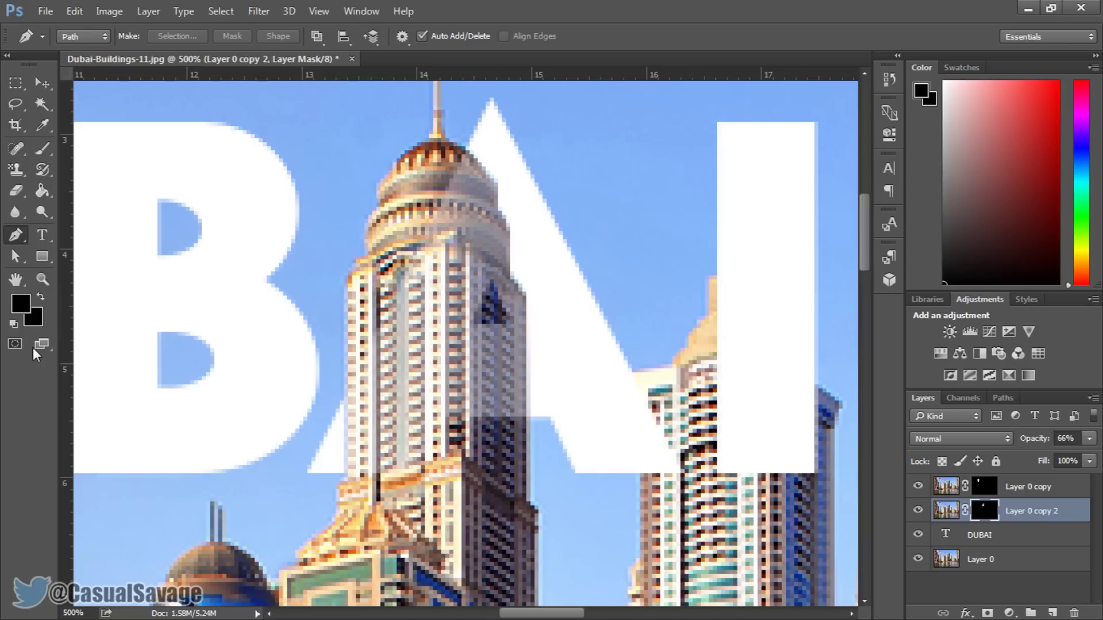
Step: Fit the image on screen, restore Layer 0 copy 2 to 100% opacity, then select Layer 0
{"action": "left_click", "coordinate": [42, 278]}
{"action": "right_click", "coordinate": [282, 313]}
{"action": "left_click", "coordinate": [362, 320]}
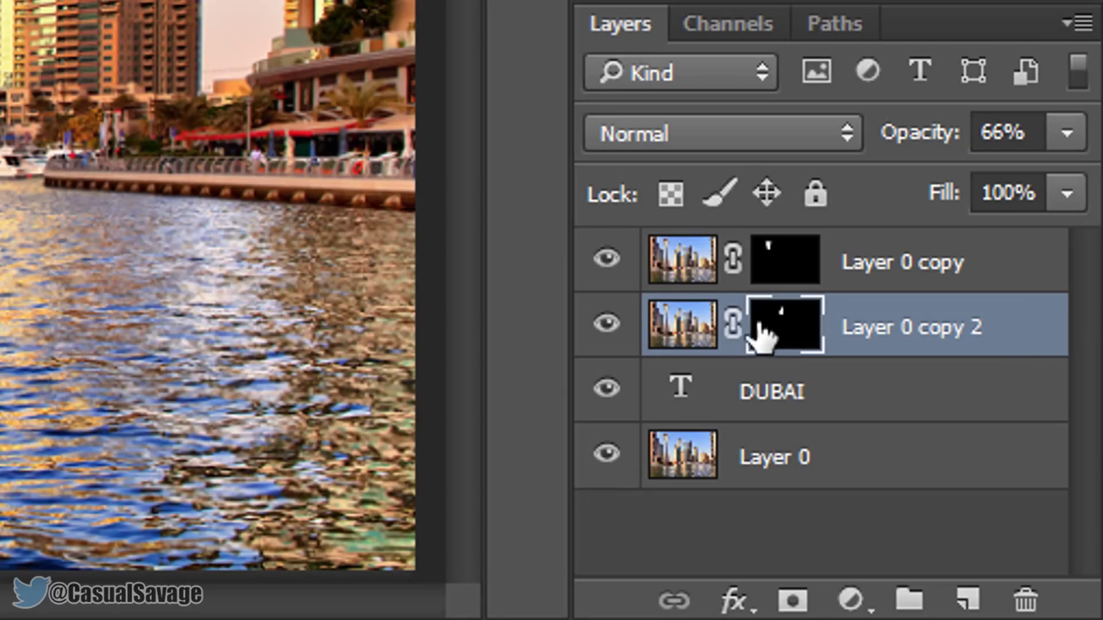
{"action": "left_click", "coordinate": [947, 513]}
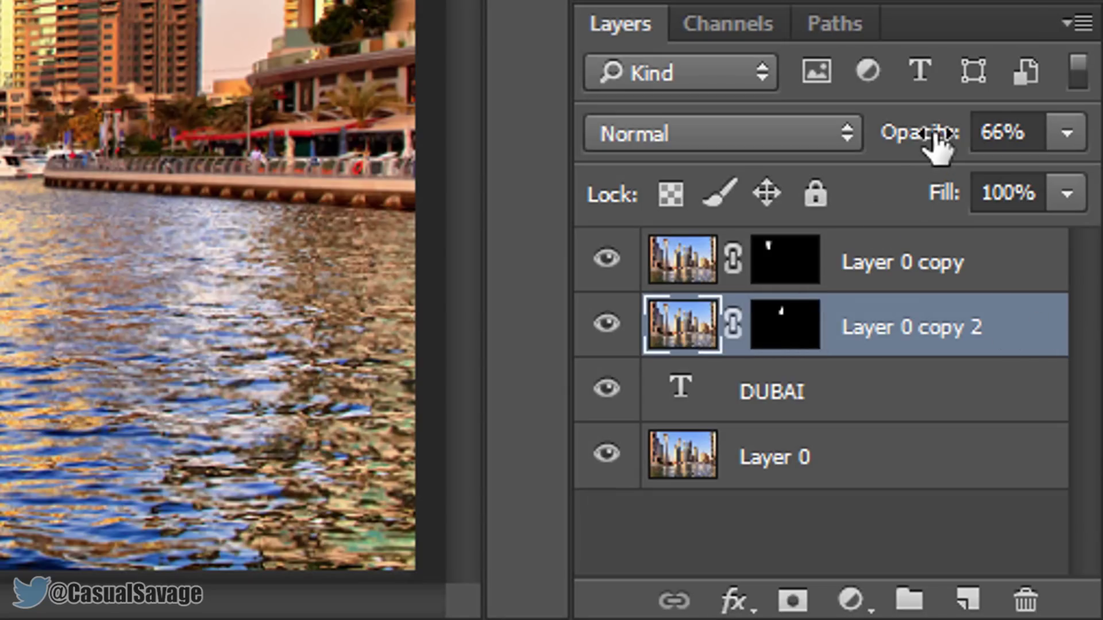
{"action": "left_click_drag", "start_coordinate": [1036, 442], "coordinate": [1068, 443]}
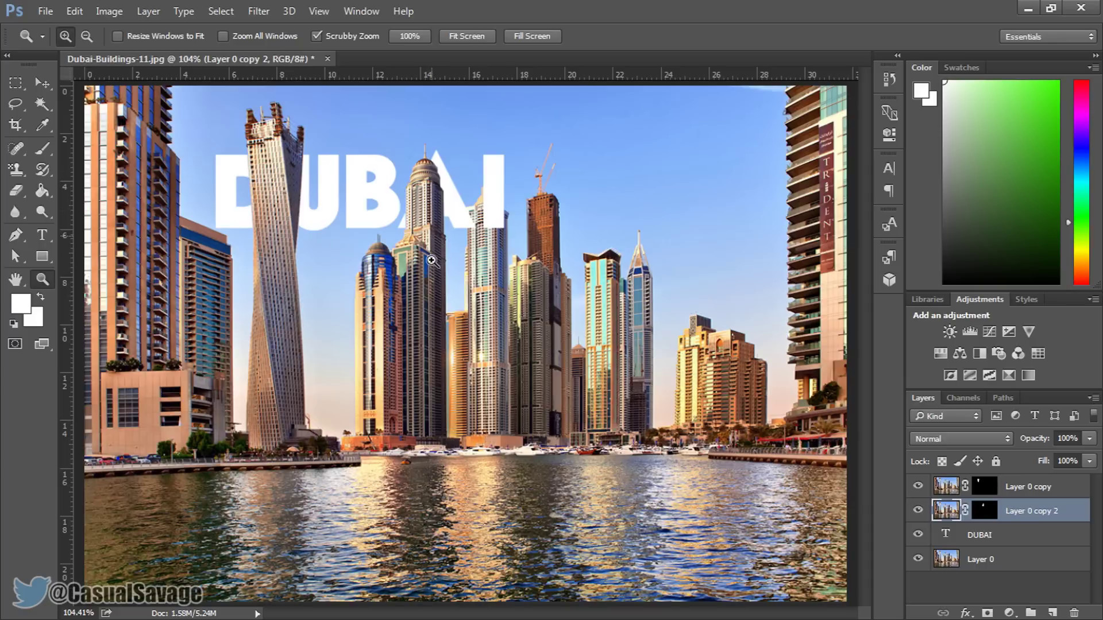
{"action": "left_click_drag", "start_coordinate": [428, 196], "coordinate": [445, 259]}
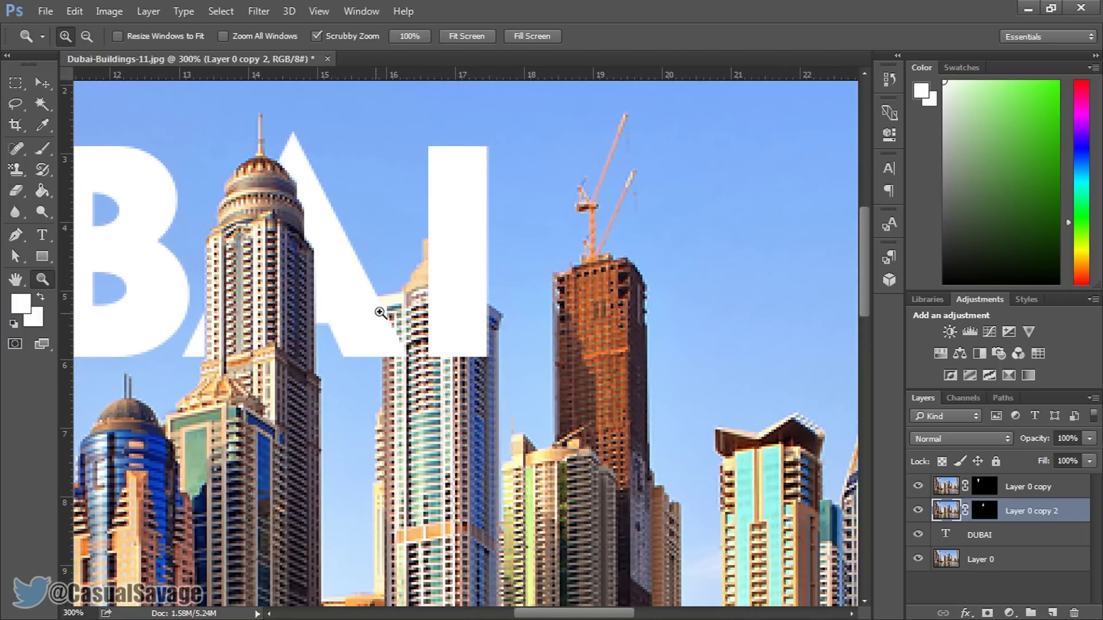
{"action": "left_click", "coordinate": [994, 560]}
Step: Duplicate Layer 0 as Layer 0 copy 3, place it above DUBAI at 54% opacity
{"action": "right_click", "coordinate": [995, 561]}
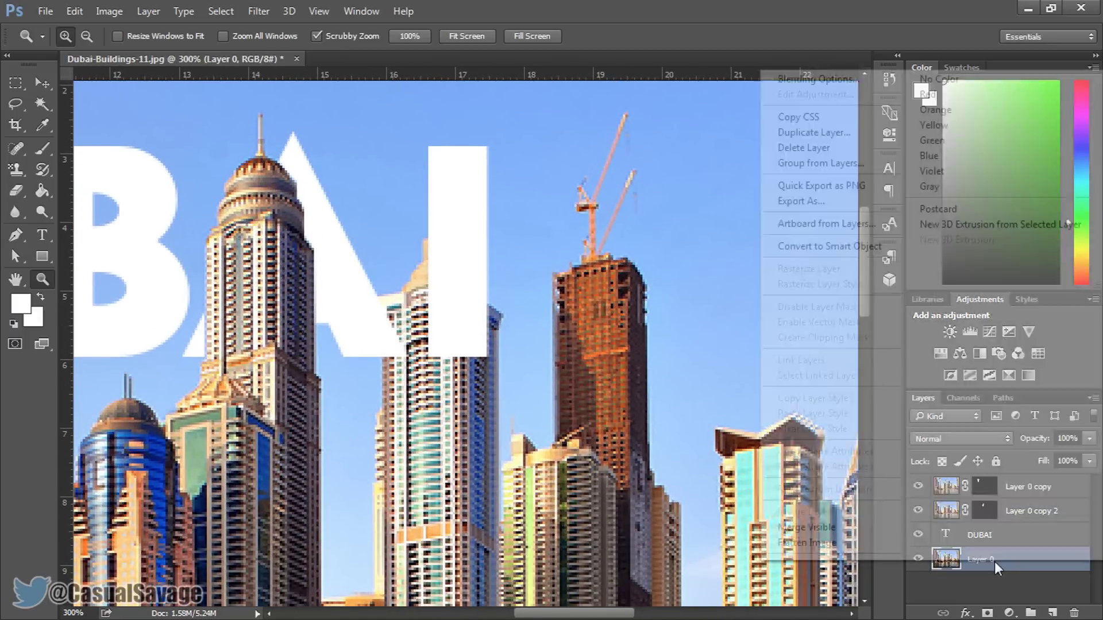
{"action": "left_click", "coordinate": [830, 136]}
{"action": "key", "text": "Return"}
{"action": "left_click_drag", "start_coordinate": [1009, 566], "coordinate": [995, 537]}
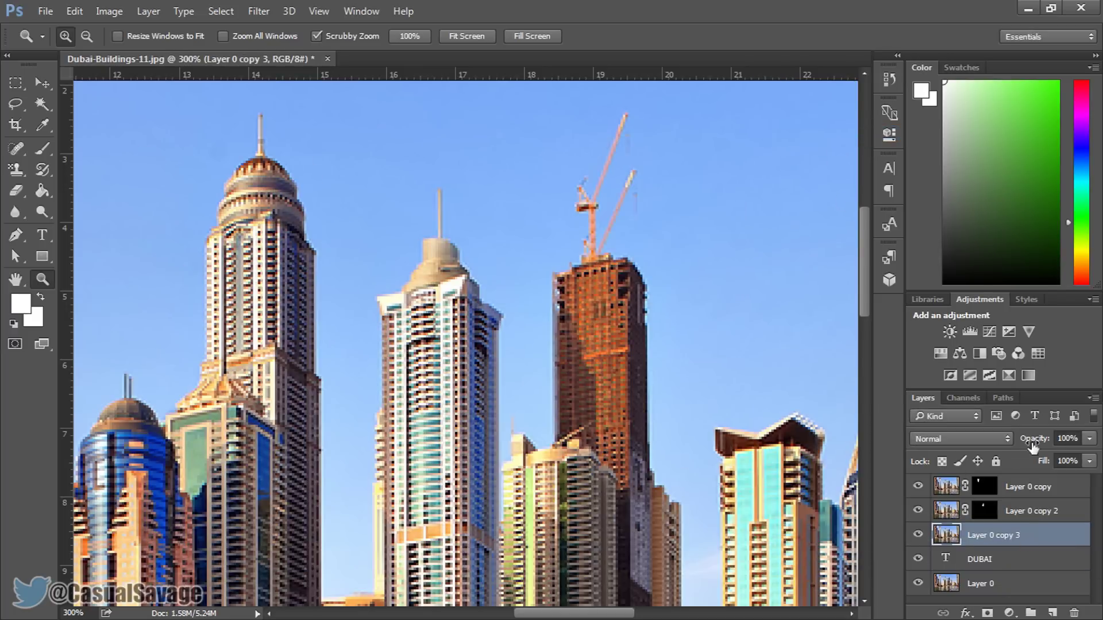
{"action": "left_click_drag", "start_coordinate": [1040, 446], "coordinate": [990, 442]}
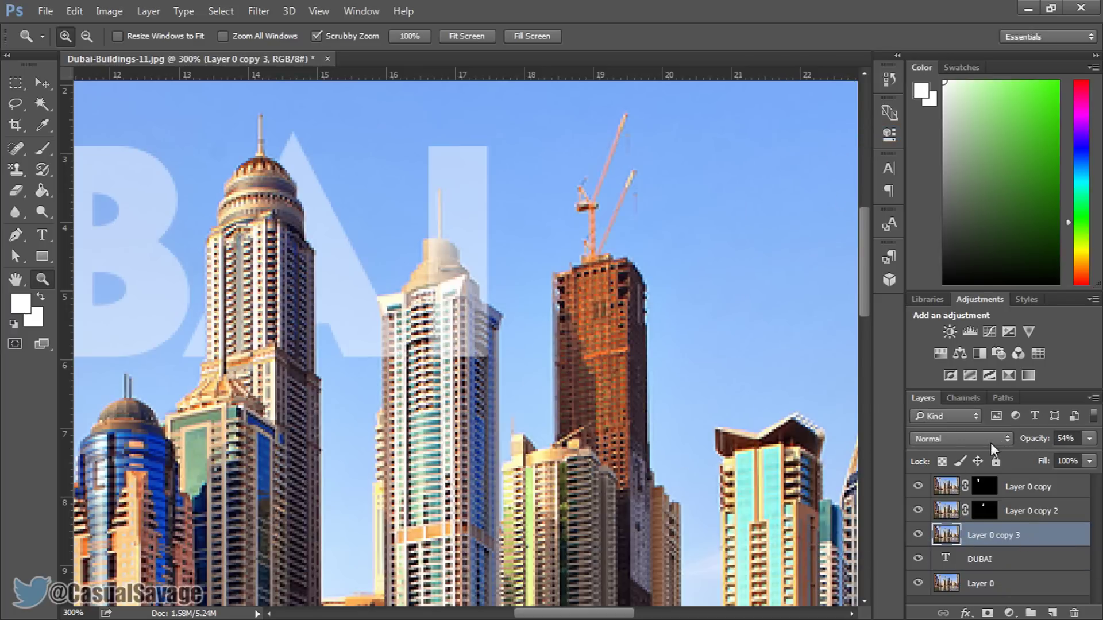
Step: Zoom to 700% on the third tower and trace a pen path up its left edge to the dome and spire
{"action": "left_click_drag", "start_coordinate": [444, 273], "coordinate": [443, 274]}
{"action": "left_click_drag", "start_coordinate": [371, 439], "coordinate": [371, 439]}
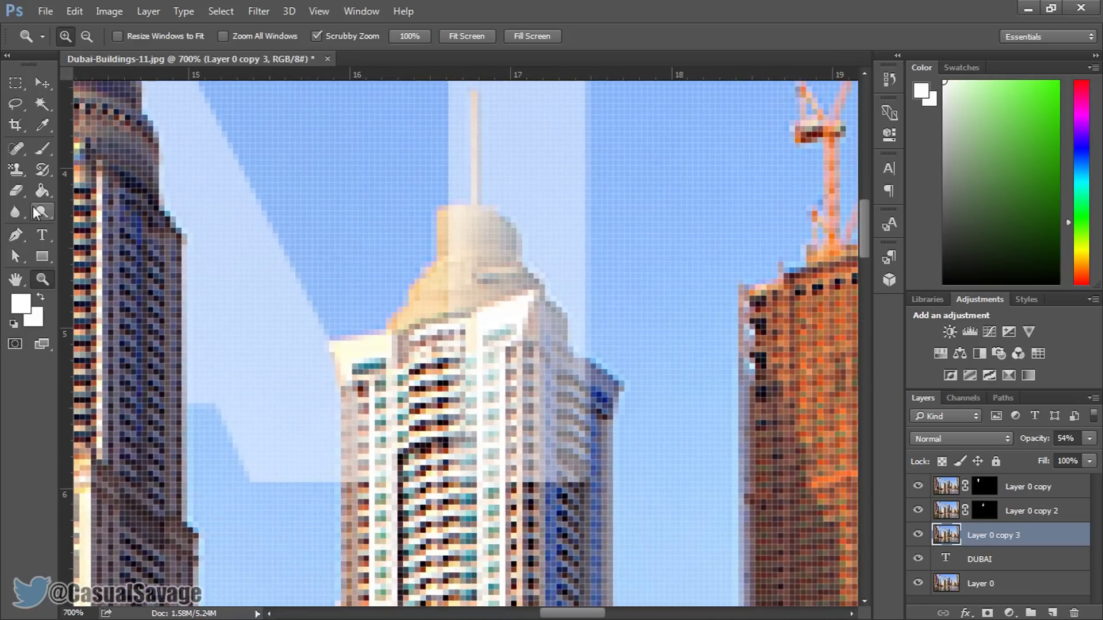
{"action": "left_click", "coordinate": [16, 235]}
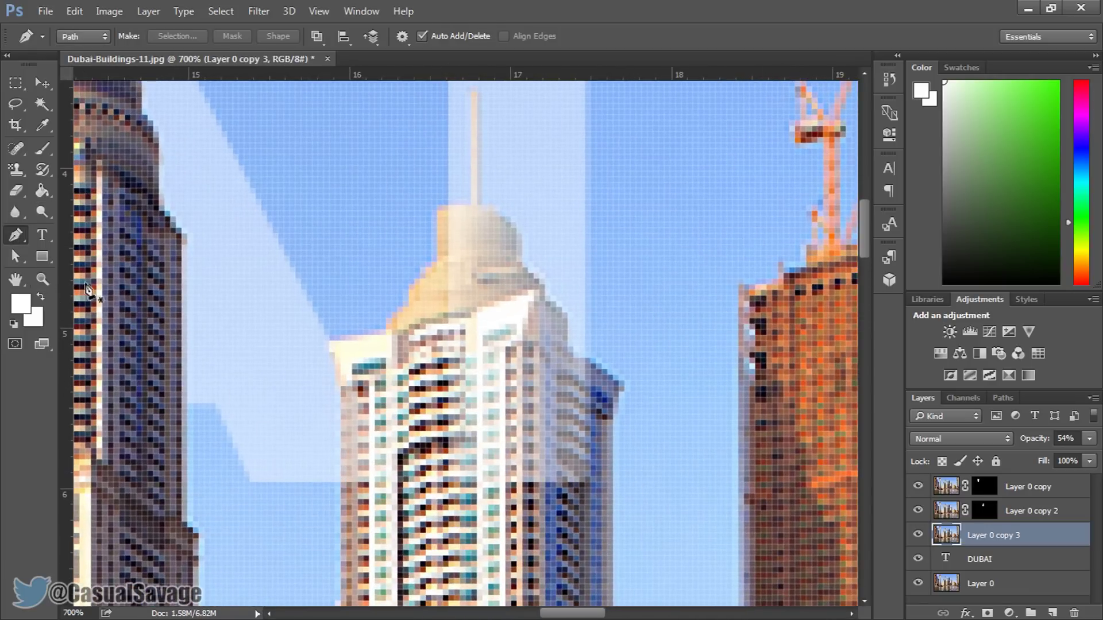
{"action": "left_click", "coordinate": [341, 527]}
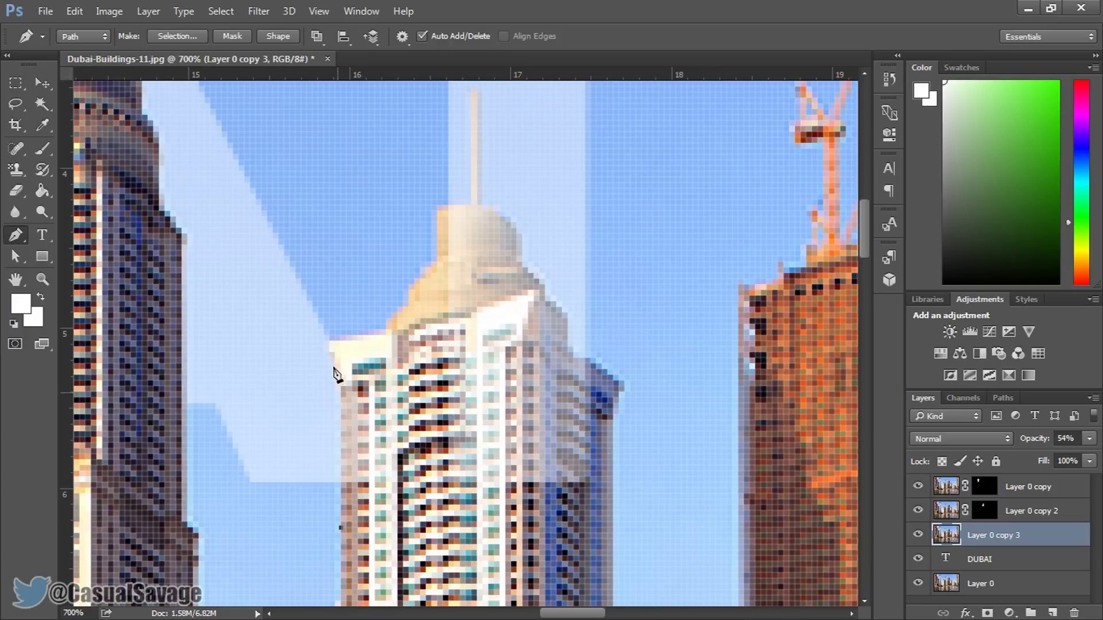
{"action": "left_click", "coordinate": [336, 391]}
{"action": "left_click", "coordinate": [336, 364]}
{"action": "left_click", "coordinate": [324, 346]}
{"action": "left_click", "coordinate": [324, 335]}
{"action": "left_click", "coordinate": [381, 330]}
{"action": "left_click", "coordinate": [386, 313]}
{"action": "left_click", "coordinate": [403, 296]}
{"action": "left_click", "coordinate": [414, 273]}
{"action": "left_click", "coordinate": [426, 262]}
{"action": "left_click", "coordinate": [438, 256]}
{"action": "left_click", "coordinate": [438, 206]}
{"action": "left_click", "coordinate": [471, 200]}
Step: Trace around the spire tip and down the dome and building's right edge, closing the path
{"action": "scroll", "coordinate": [471, 204], "scroll_direction": "up", "scroll_amount": 5}
{"action": "left_click", "coordinate": [471, 228]}
{"action": "left_click", "coordinate": [482, 229]}
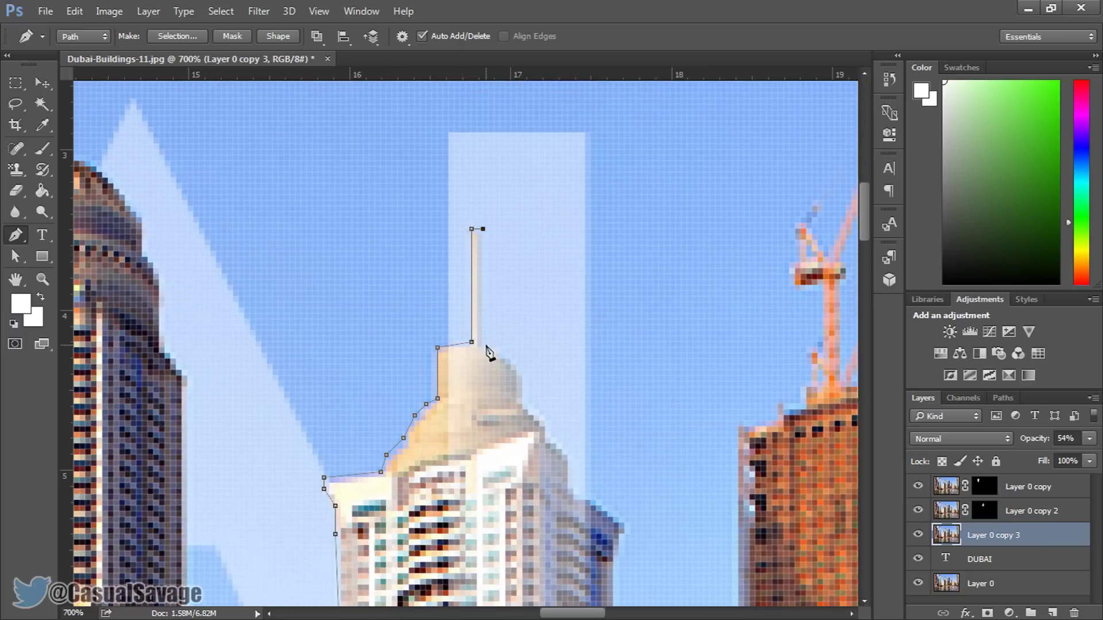
{"action": "left_click", "coordinate": [482, 341]}
{"action": "left_click", "coordinate": [499, 353]}
{"action": "left_click", "coordinate": [517, 364]}
{"action": "left_click", "coordinate": [522, 398]}
{"action": "left_click", "coordinate": [539, 421]}
{"action": "left_click", "coordinate": [556, 438]}
{"action": "scroll", "coordinate": [568, 339], "scroll_direction": "down", "scroll_amount": 5}
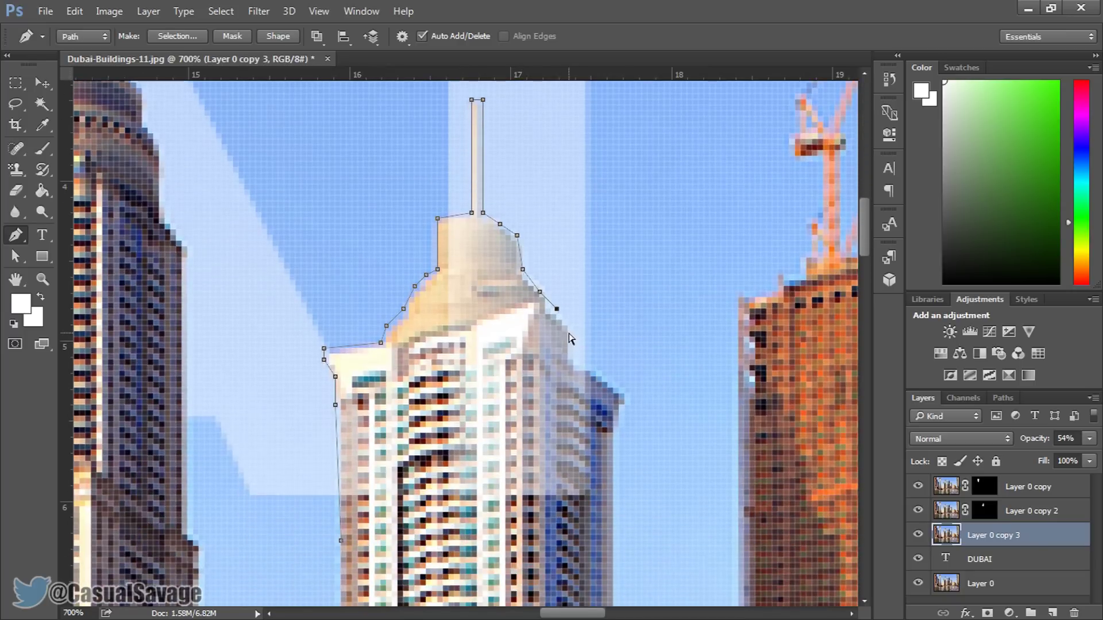
{"action": "left_click", "coordinate": [568, 326]}
{"action": "left_click", "coordinate": [568, 360]}
{"action": "left_click", "coordinate": [585, 365]}
{"action": "left_click", "coordinate": [608, 382]}
{"action": "left_click", "coordinate": [625, 396]}
{"action": "scroll", "coordinate": [626, 396], "scroll_direction": "down", "scroll_amount": 4}
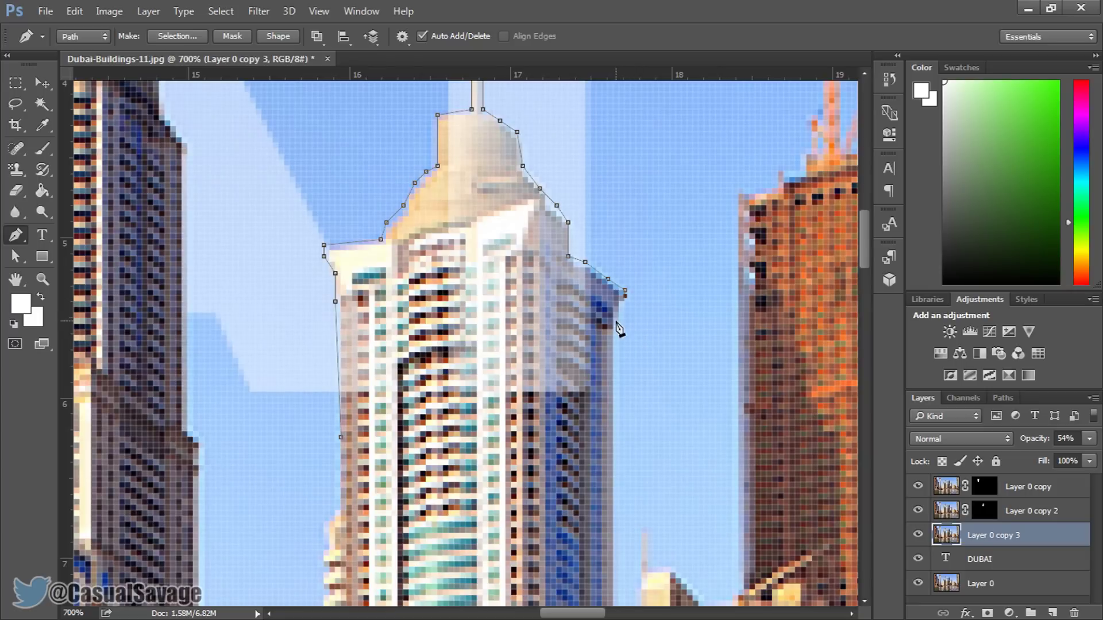
{"action": "left_click", "coordinate": [613, 318]}
{"action": "left_click", "coordinate": [614, 420]}
{"action": "left_click", "coordinate": [614, 453]}
{"action": "left_click", "coordinate": [341, 438]}
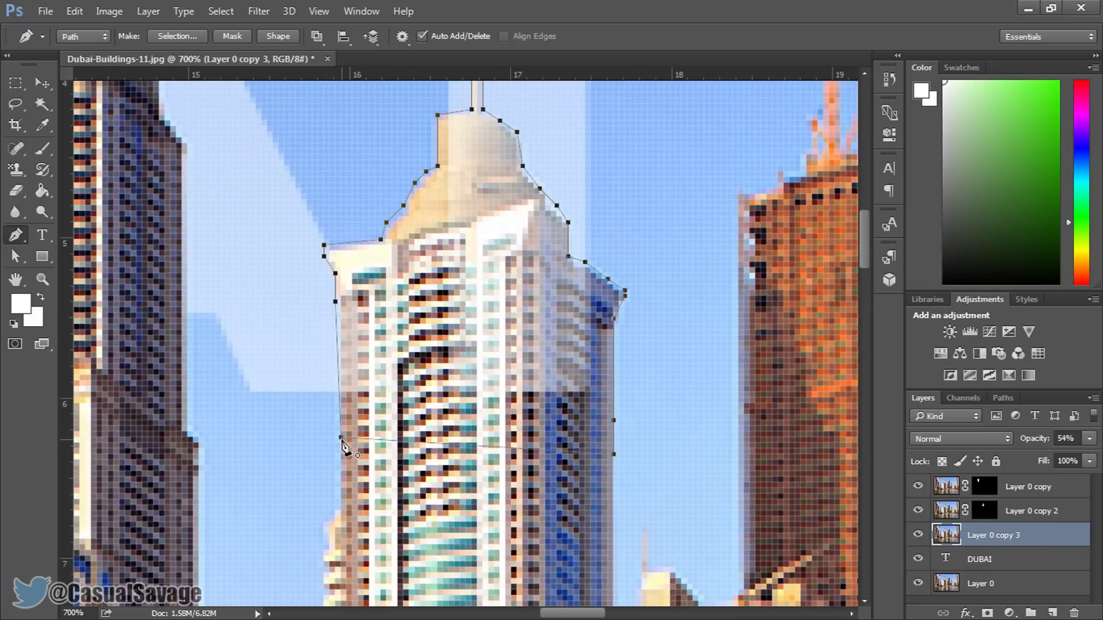
{"action": "right_click", "coordinate": [417, 202]}
Step: Turn the traced tower path into a selection and add a Reveal Selection layer mask to Layer 0 copy 3
{"action": "left_click", "coordinate": [477, 278]}
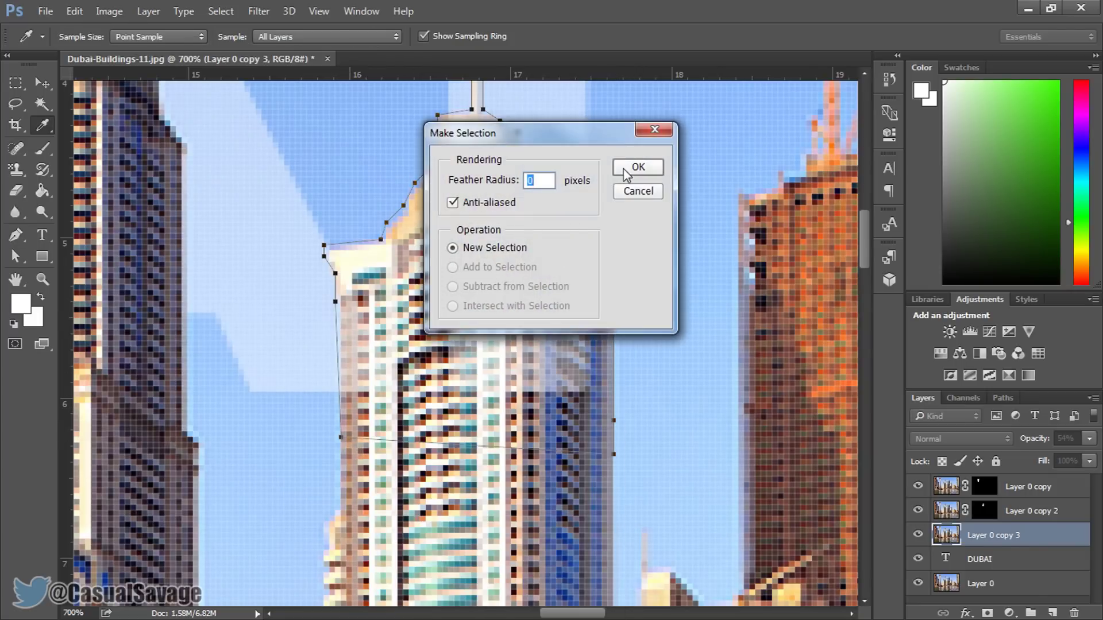
{"action": "left_click", "coordinate": [631, 168]}
{"action": "left_click", "coordinate": [148, 12]}
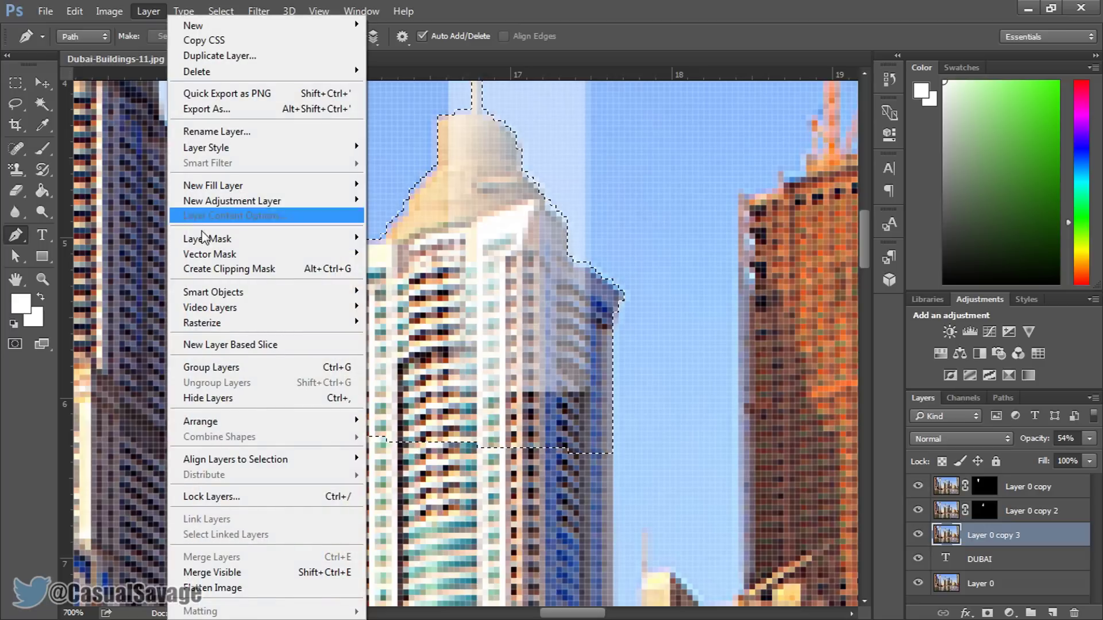
{"action": "mouse_move", "coordinate": [276, 238]}
{"action": "left_click", "coordinate": [423, 270]}
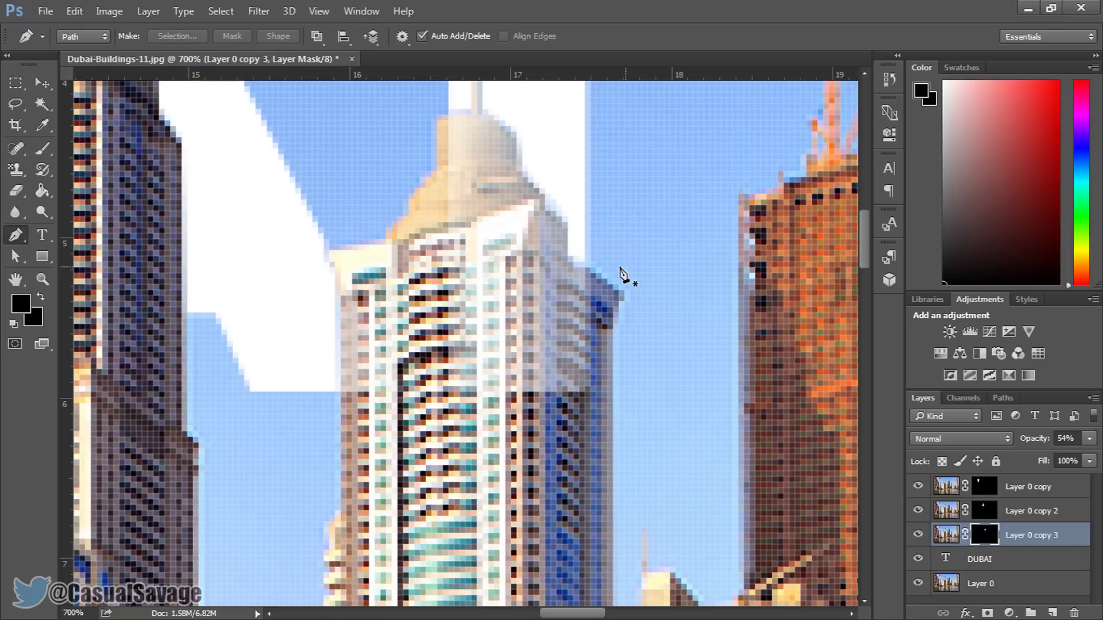
Step: Target Layer 0 copy 3's image thumbnail and restore its opacity to 100%
{"action": "key", "text": "z"}
{"action": "right_click", "coordinate": [195, 308]}
{"action": "left_click", "coordinate": [247, 317]}
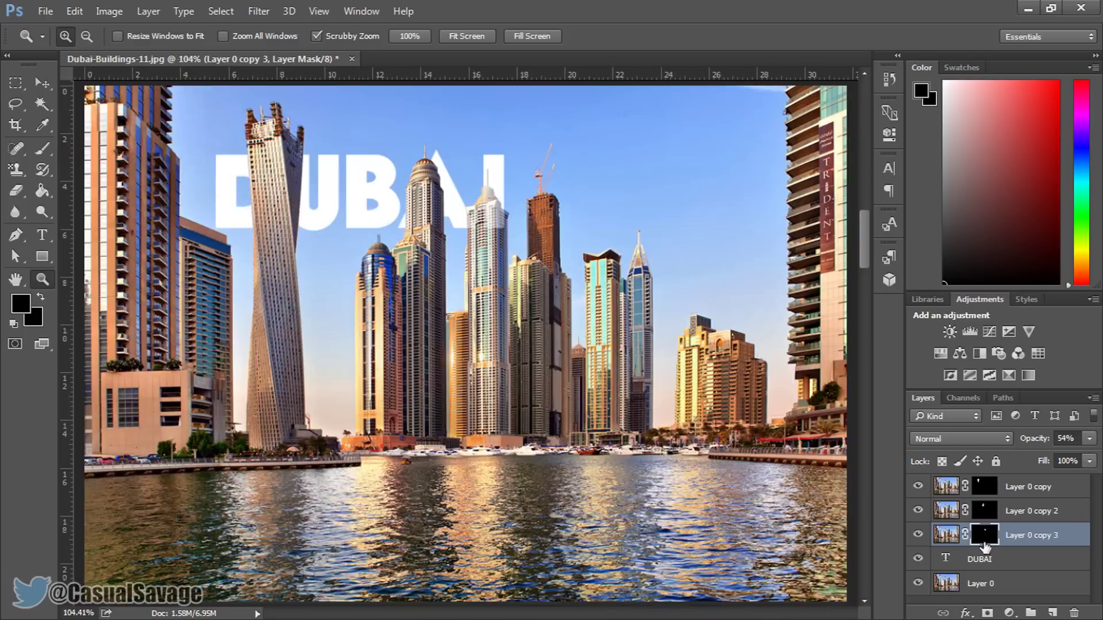
{"action": "left_click", "coordinate": [946, 535]}
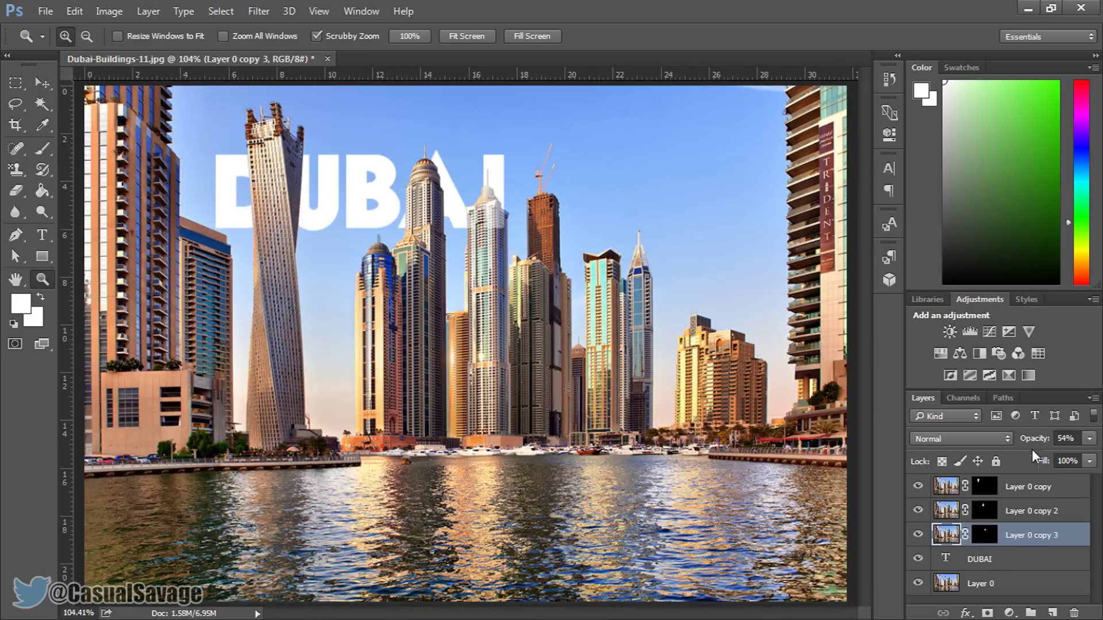
{"action": "left_click_drag", "start_coordinate": [1031, 440], "coordinate": [1058, 440]}
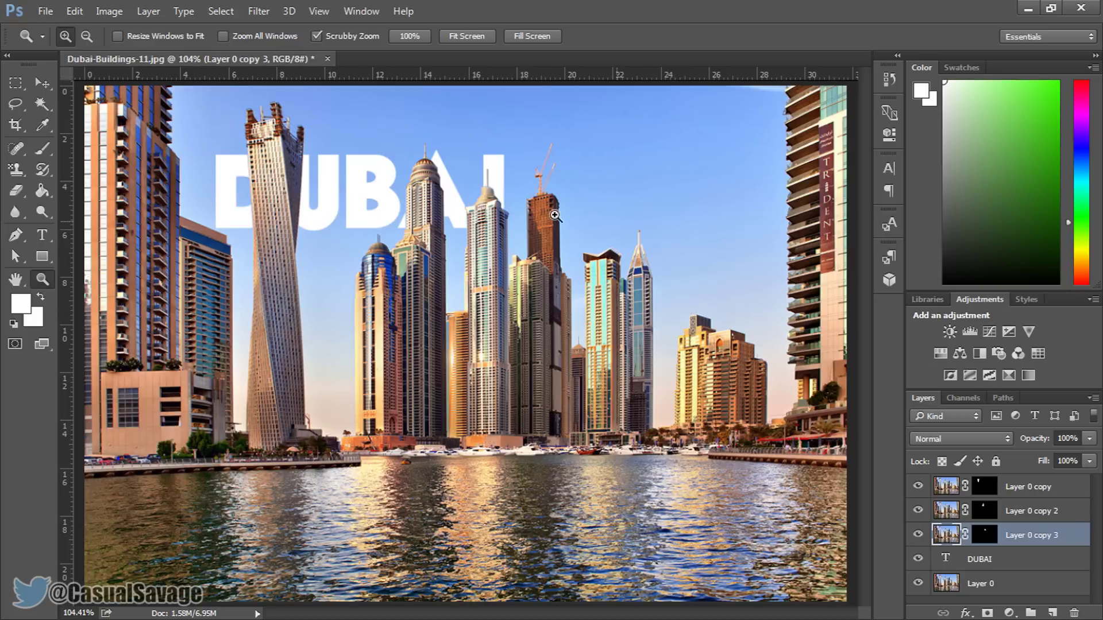
{"action": "left_click", "coordinate": [512, 262]}
{"action": "scroll", "coordinate": [753, 325], "scroll_direction": "up", "scroll_amount": 2}
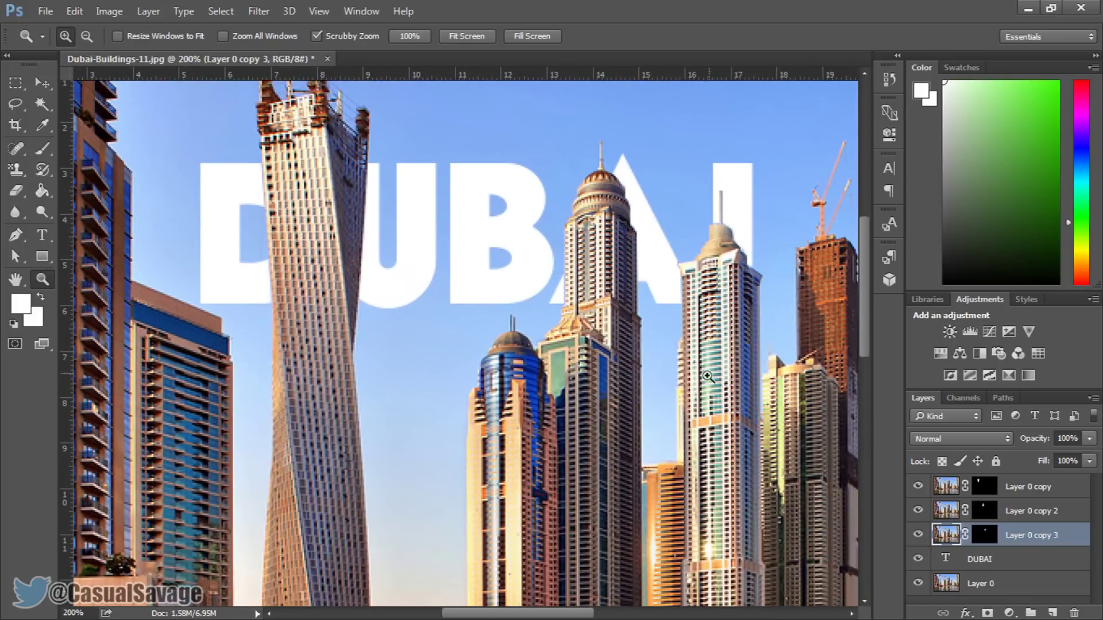
{"action": "right_click", "coordinate": [573, 347]}
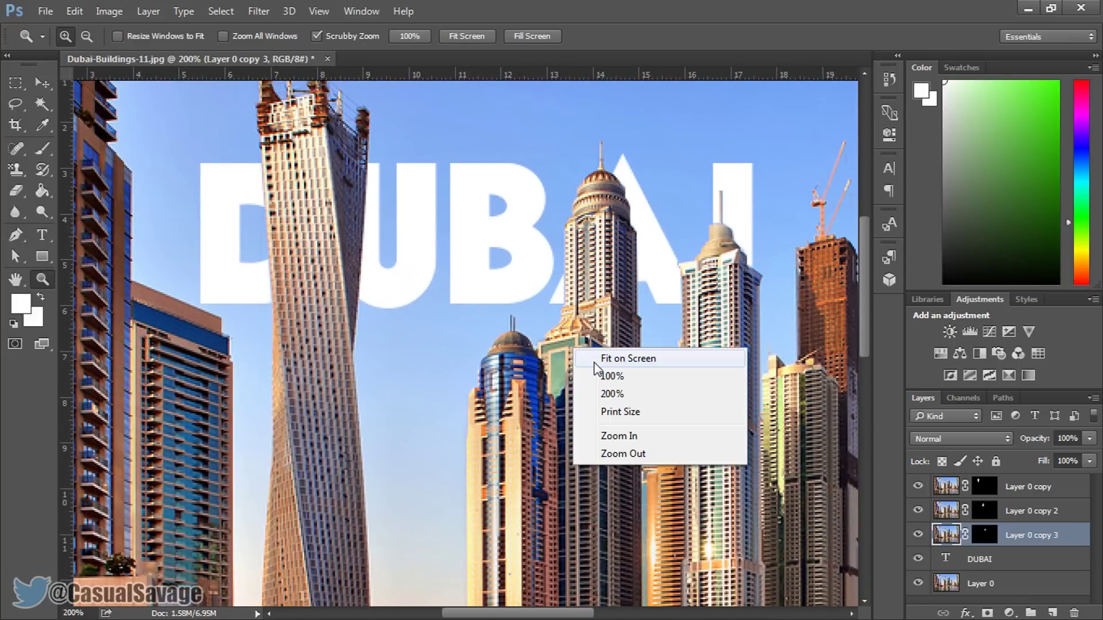
{"action": "left_click", "coordinate": [600, 362]}
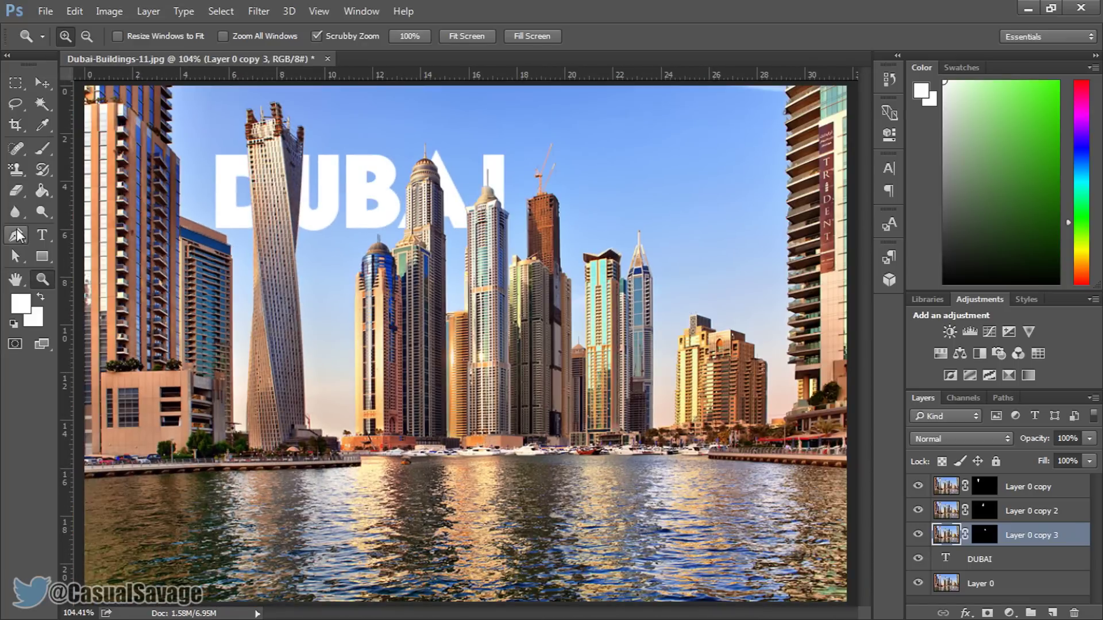